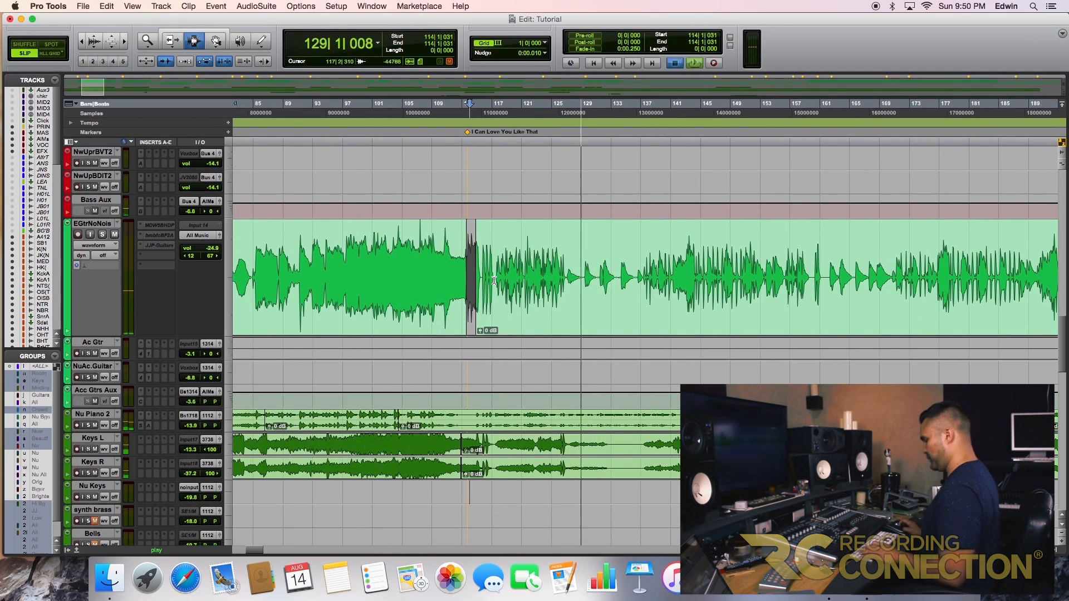
# Stop playback and place the edit cursor at 117|3|228 in the quiet gap of the EGtrNoNois clip.
pyautogui.press('space')
pyautogui.press('super+bracketright')
pyautogui.press('super+bracketright')
pyautogui.click(710, 277)
pyautogui.press('super+bracketright')
pyautogui.press('super+bracketright')
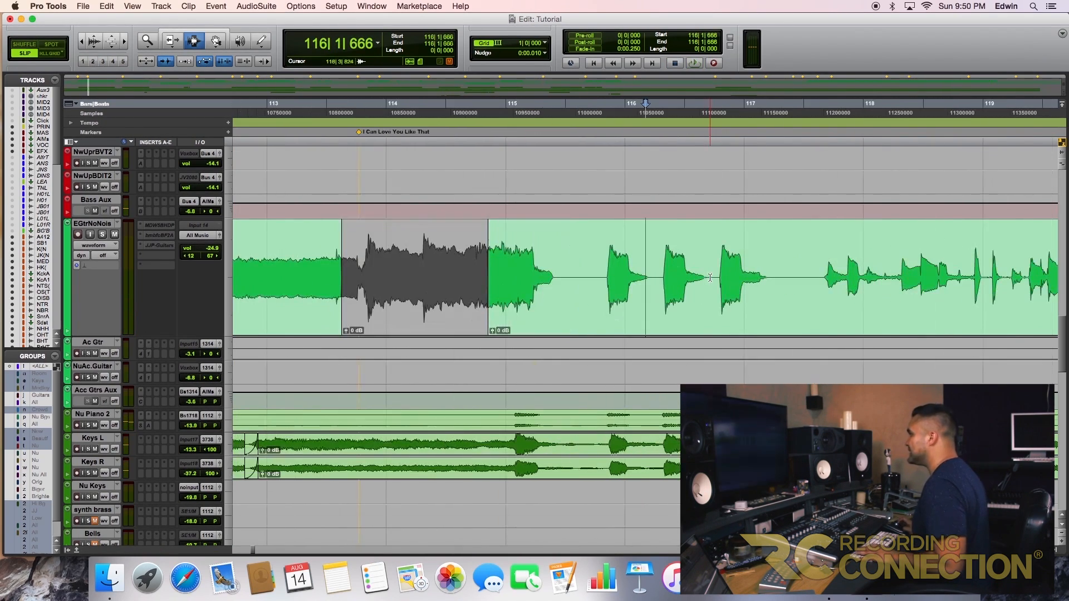
pyautogui.click(841, 277)
pyautogui.click(810, 276)
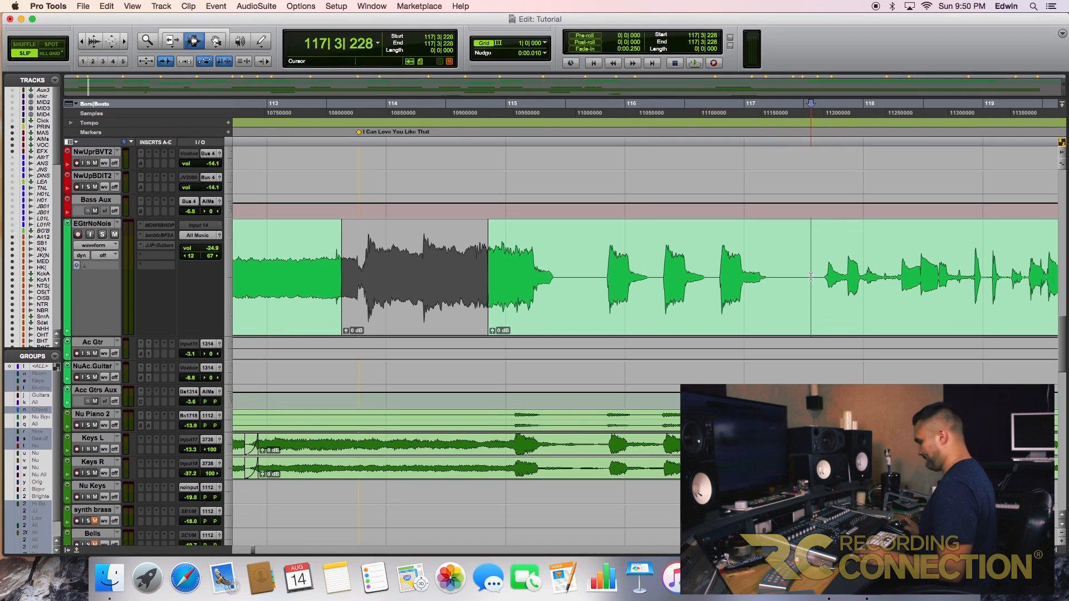
# Solo the EGtrNoNois track, audition it from 117|3|228, and set the playback start to 119|2|300.
pyautogui.press('space')
pyautogui.press('super+bracketleft')
pyautogui.press('super+bracketleft')
pyautogui.press('super+bracketleft')
pyautogui.press('super+bracketleft')
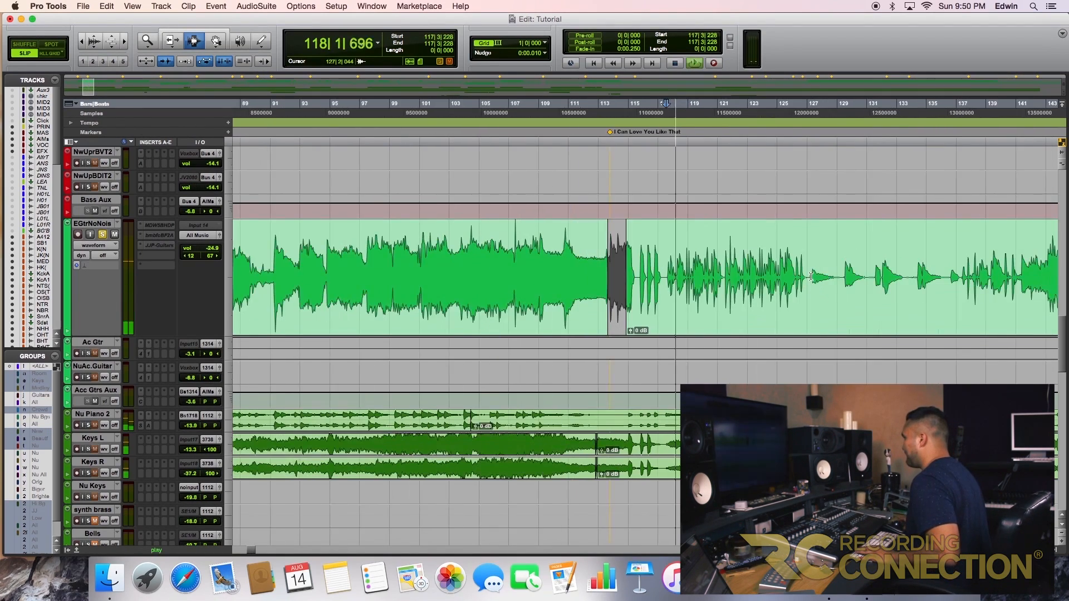
pyautogui.press('super+bracketright')
pyautogui.press('super+bracketright')
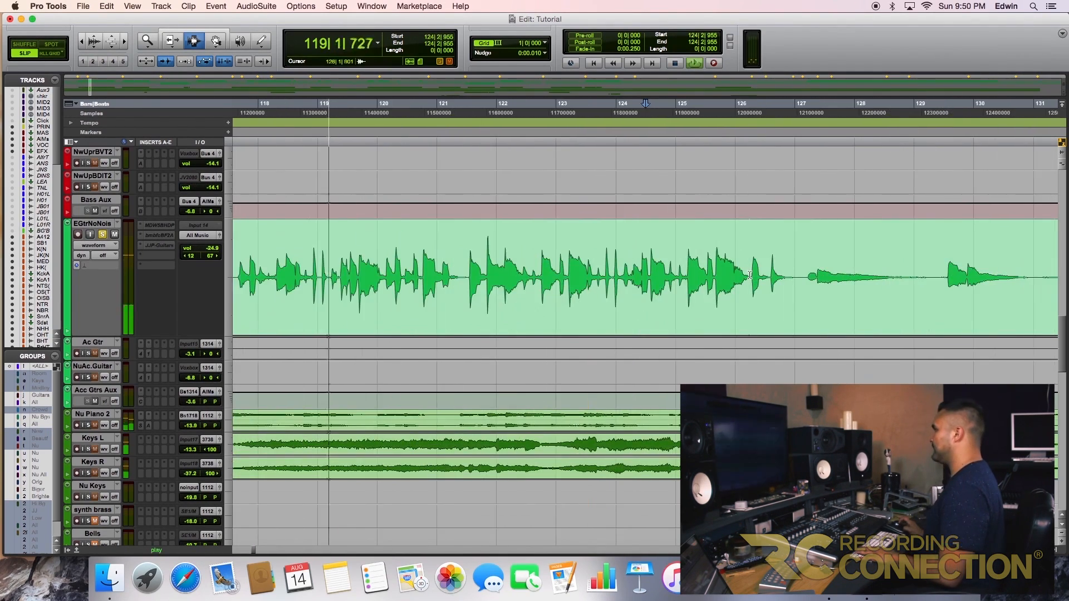
pyautogui.click(492, 284)
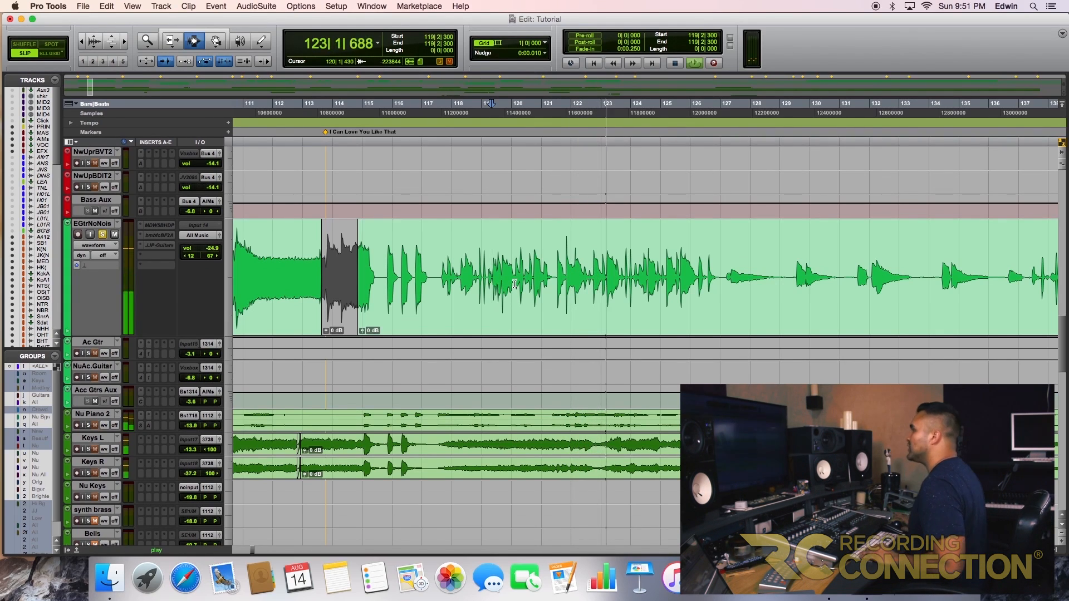
pyautogui.press('space')
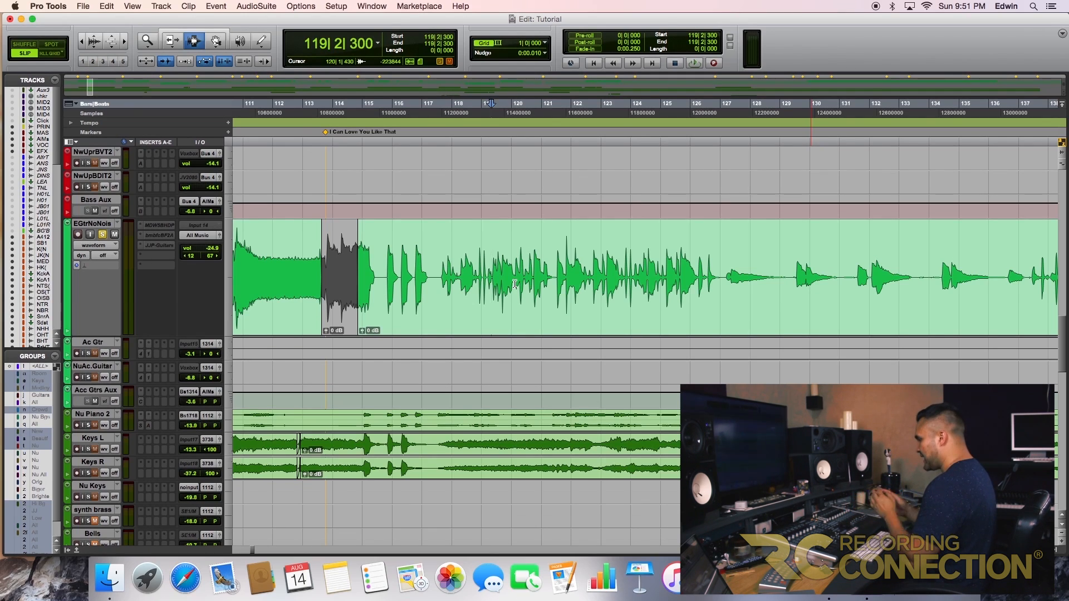
# Examine the low-level noise in the EGtrNoNois gap around 117|2 at different waveform heights.
pyautogui.click(458, 285)
pyautogui.press('t')
pyautogui.press('t')
pyautogui.press('t')
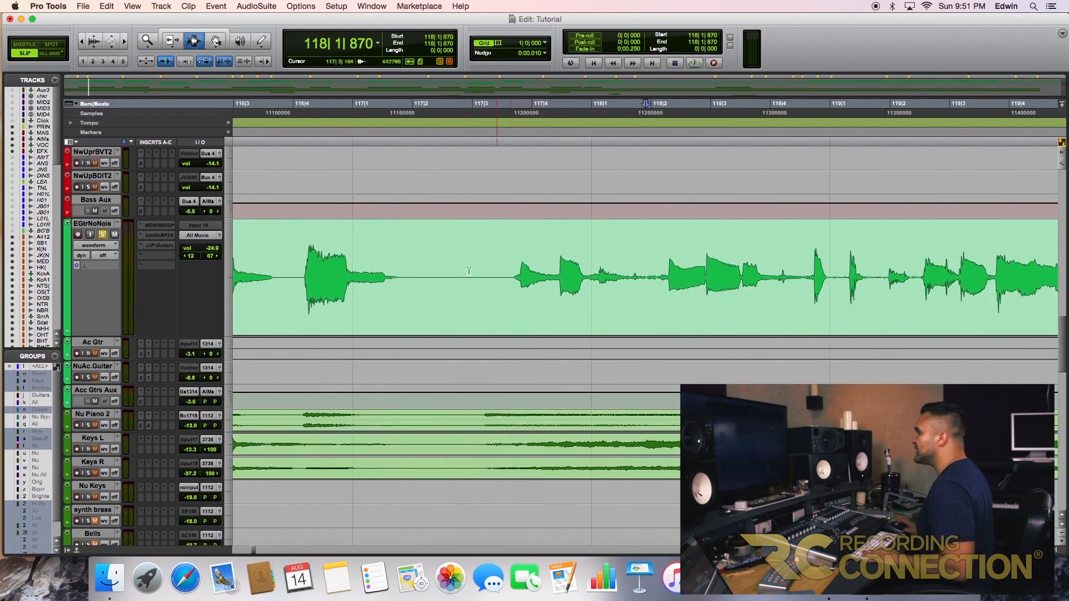
pyautogui.click(462, 275)
pyautogui.press('super+alt+bracketright')
pyautogui.press('super+alt+bracketright')
pyautogui.press('super+alt+bracketright')
pyautogui.press('super+alt+bracketright')
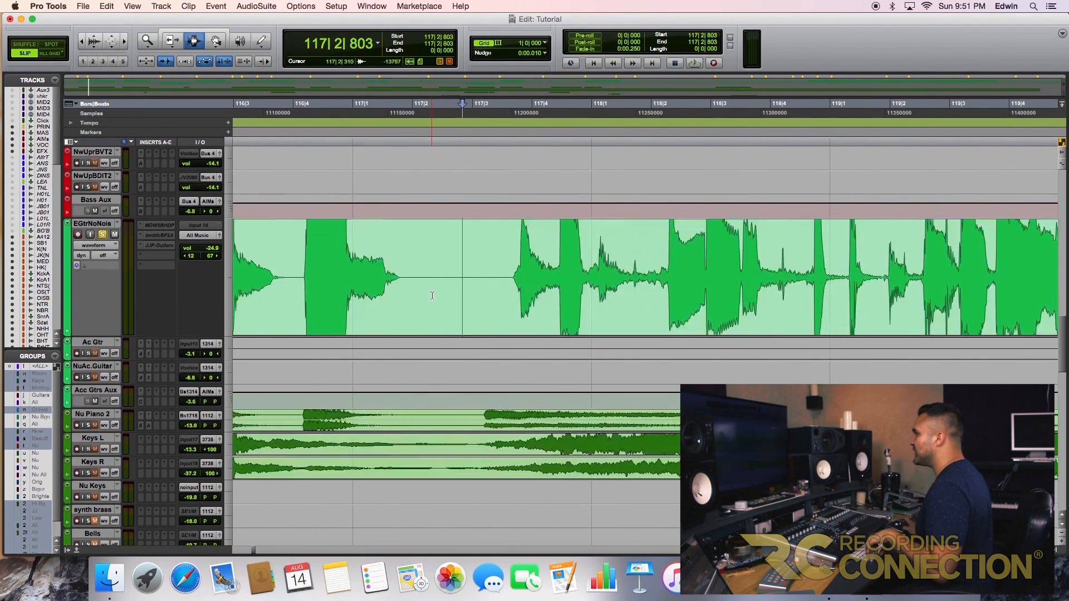
pyautogui.press('super+alt+bracketleft')
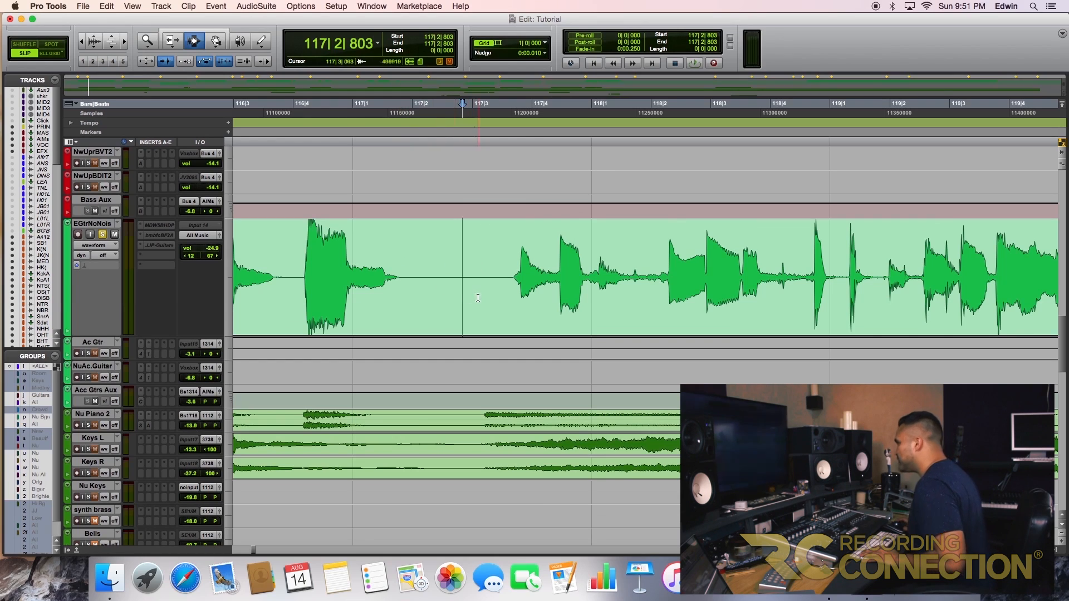
pyautogui.press('super+alt+bracketright')
pyautogui.press('super+alt+bracketright')
pyautogui.press('super+alt+bracketleft')
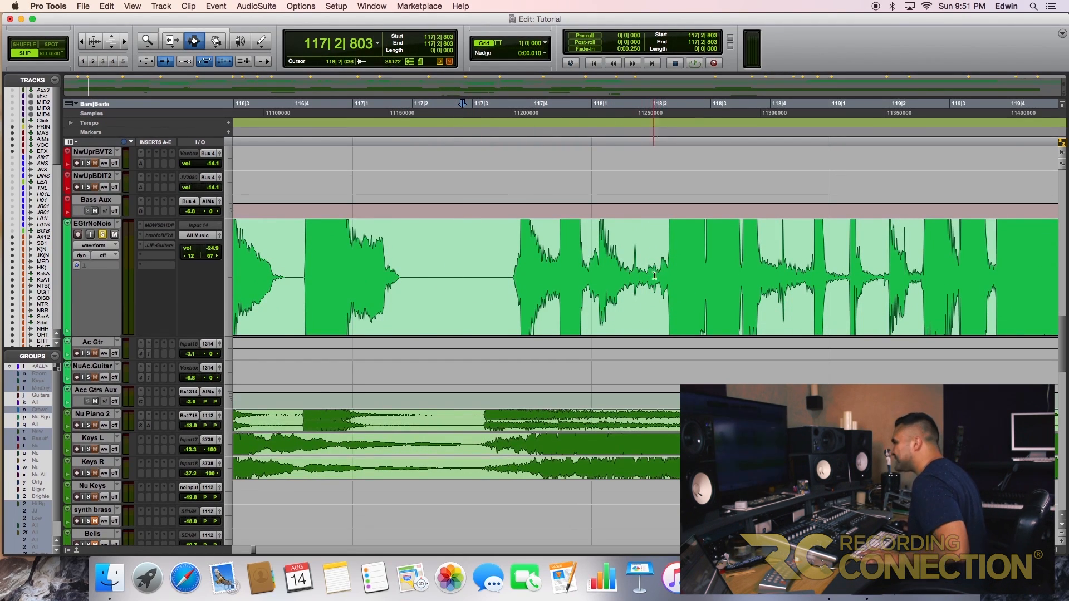
pyautogui.press('super+alt+bracketleft')
pyautogui.press('super+alt+bracketleft')
pyautogui.press('super+alt+bracketleft')
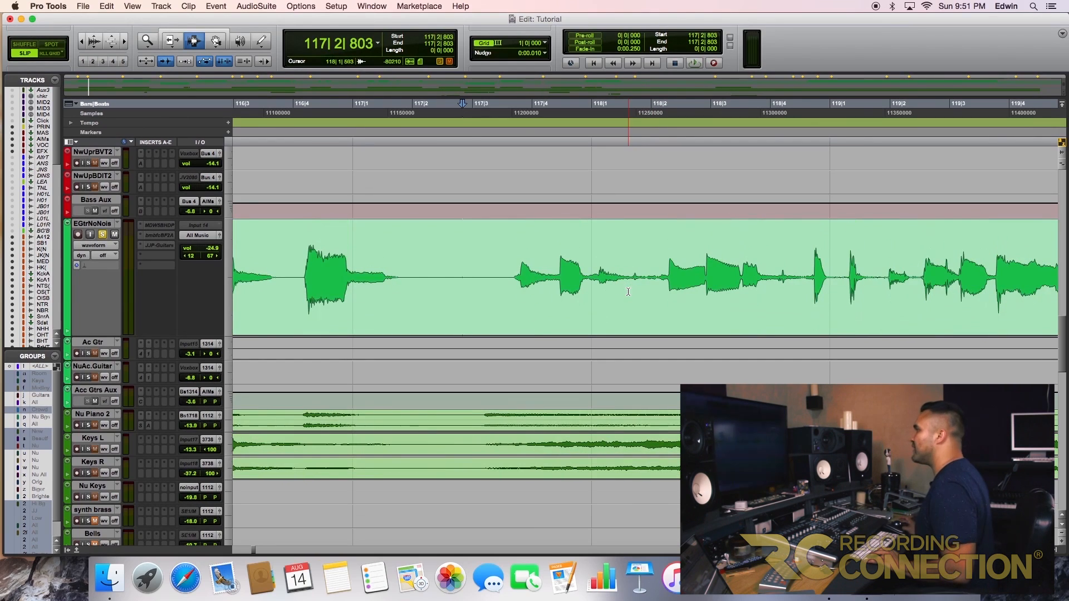
# Delete the quiet stretch of EGtrNoNois from 117|2|113 to 117|3|568 and fade in the following clip.
pyautogui.click(481, 281)
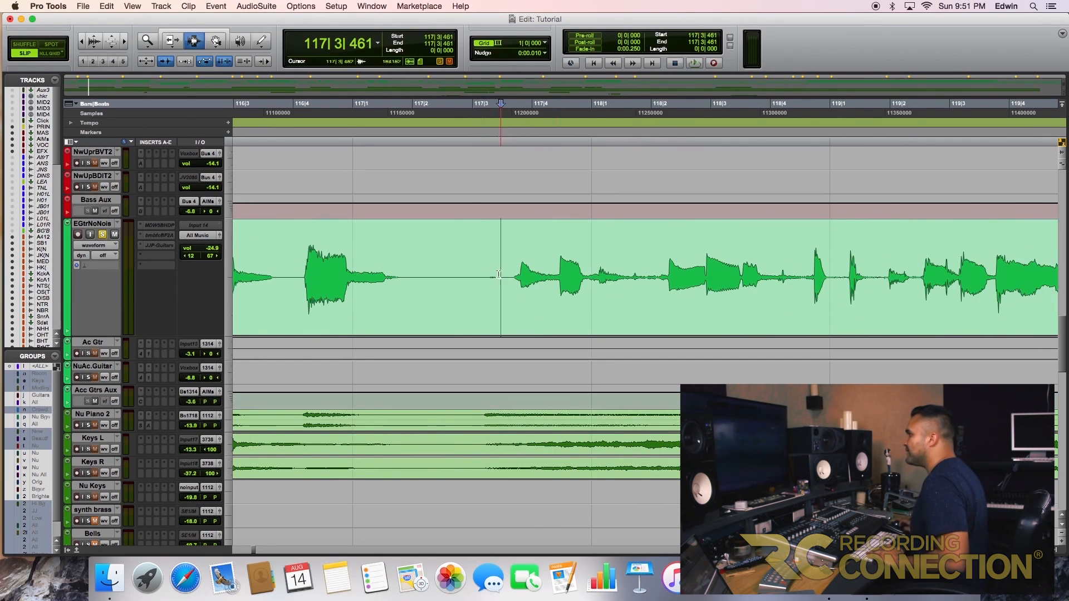
pyautogui.moveTo(421, 277); pyautogui.dragTo(507, 281)
pyautogui.press('Delete')
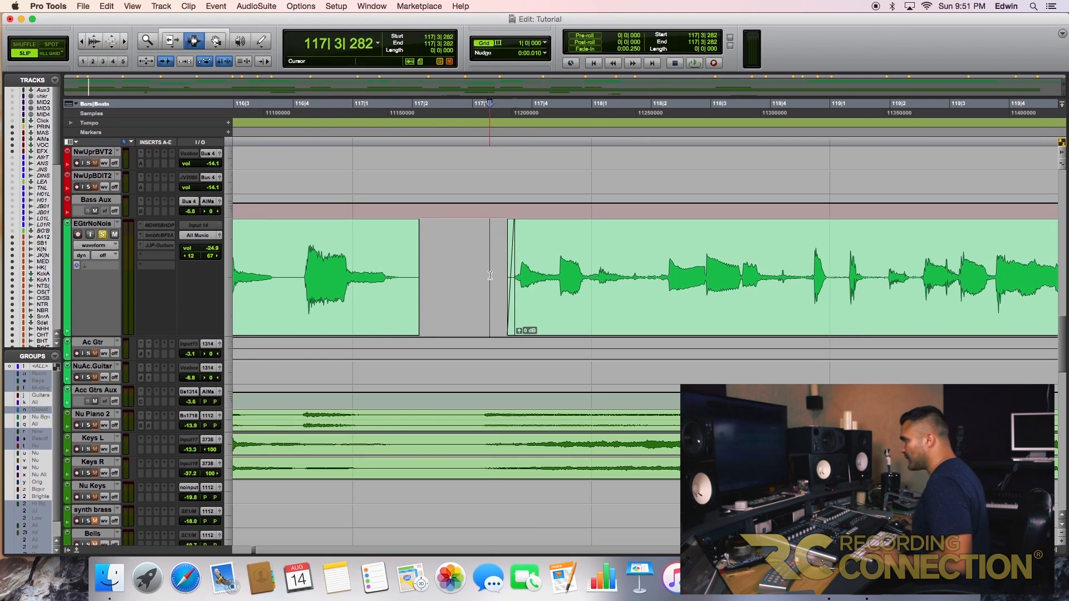
# Audition the cut around 117|3, and undo the fade-in and the deletion.
pyautogui.press('space')
pyautogui.press('space')
pyautogui.press('super+z')
pyautogui.press('super+z')
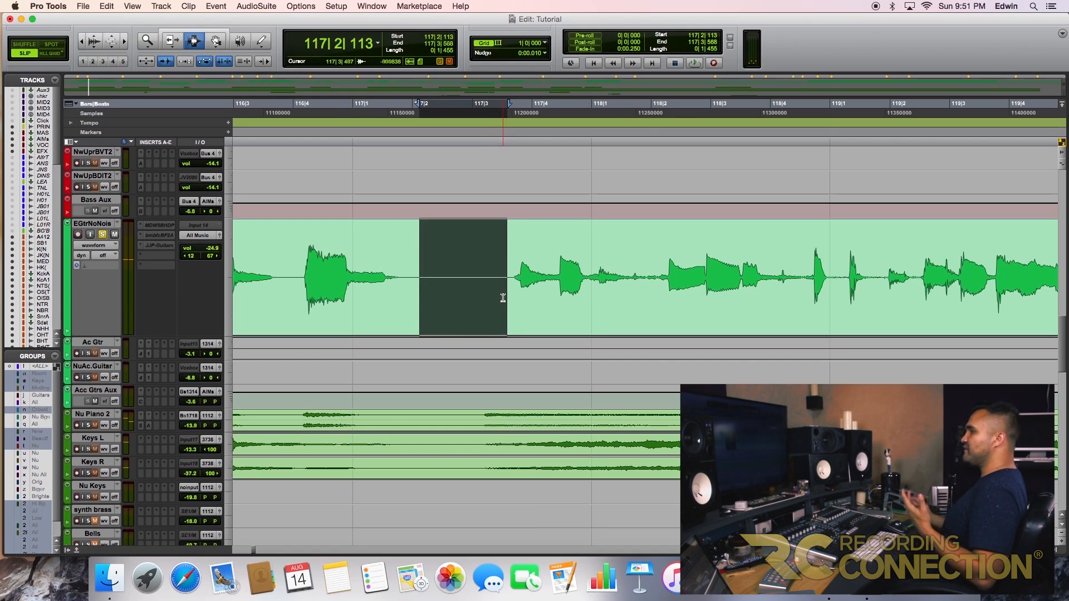
# Delete the selected quiet stretch again, fade in the following clip up to 117|3|703, and audition the edit.
pyautogui.press('Delete')
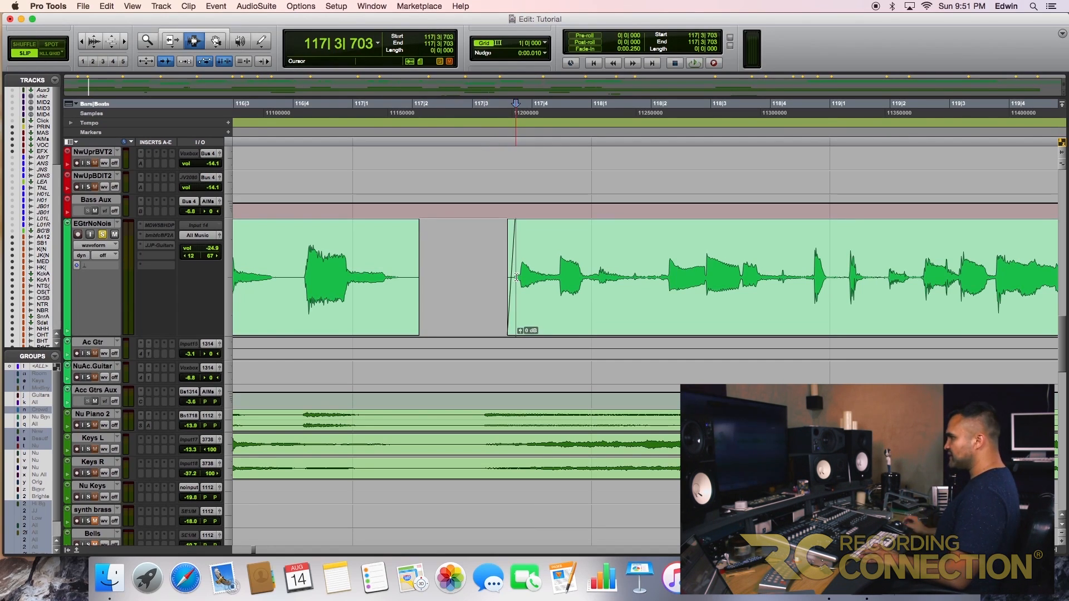
pyautogui.press('space')
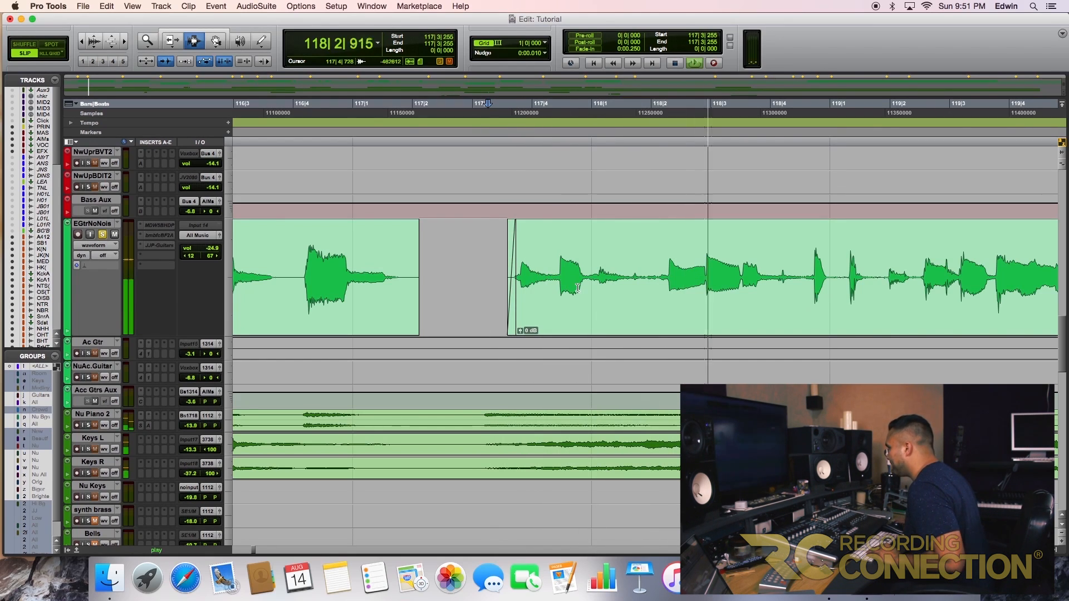
pyautogui.press('space')
# Delete the EGtrNoNois section from 119|1|892 to 119|2|407, fade both cut edges, and audition from 117|3|138.
pyautogui.moveTo(890, 276); pyautogui.dragTo(920, 278)
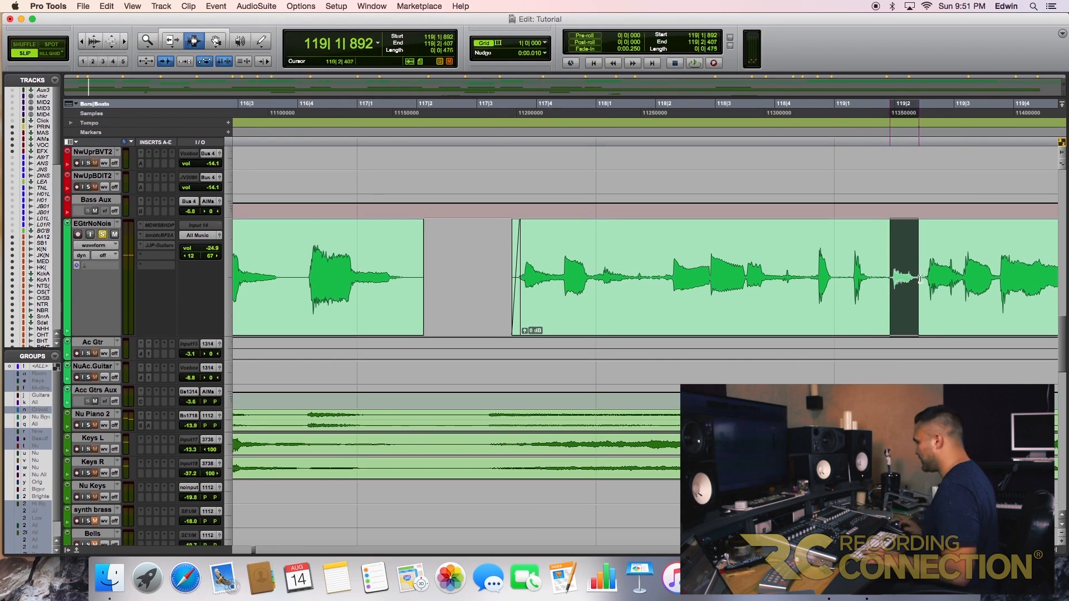
pyautogui.press('Delete')
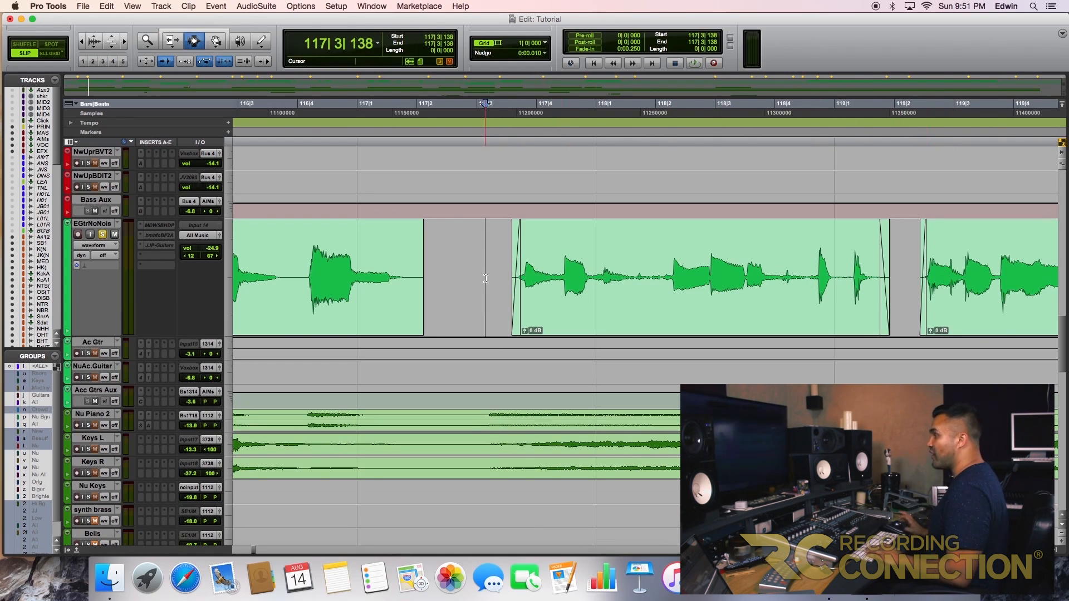
pyautogui.press('space')
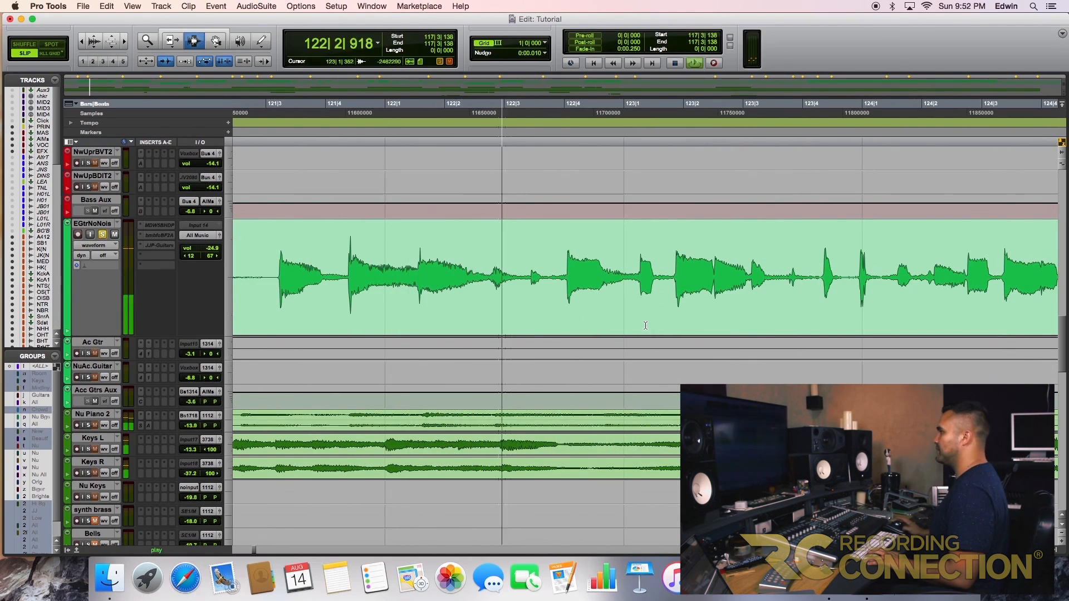
pyautogui.press('space')
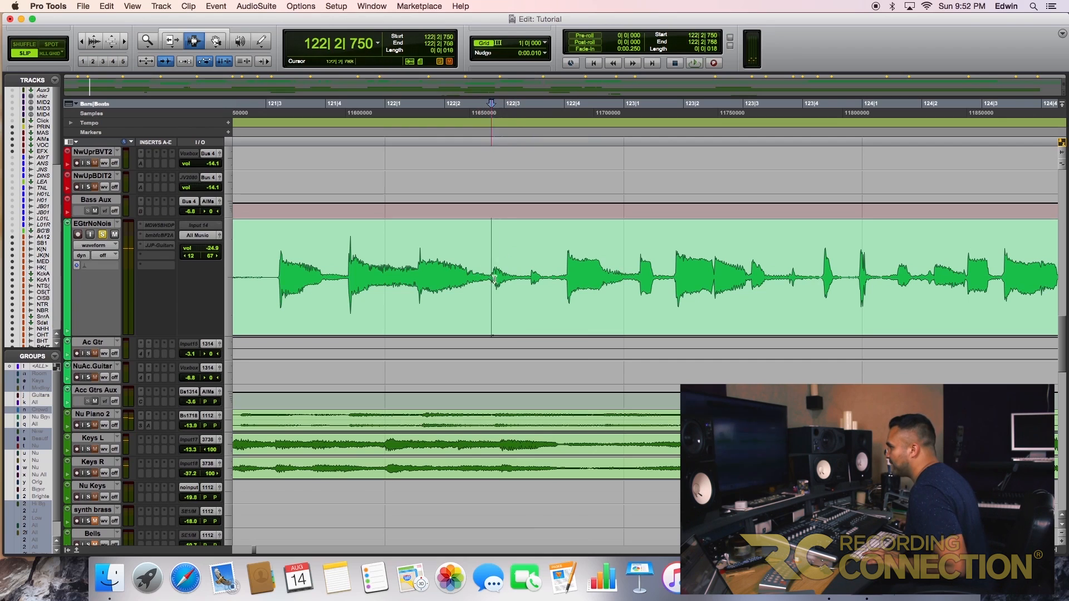
# Delete the short noise in EGtrNoNois just after 122|2|750, fading out from 122|2|428 and fading in the following clip.
pyautogui.moveTo(493, 280); pyautogui.dragTo(524, 283)
pyautogui.press('Delete')
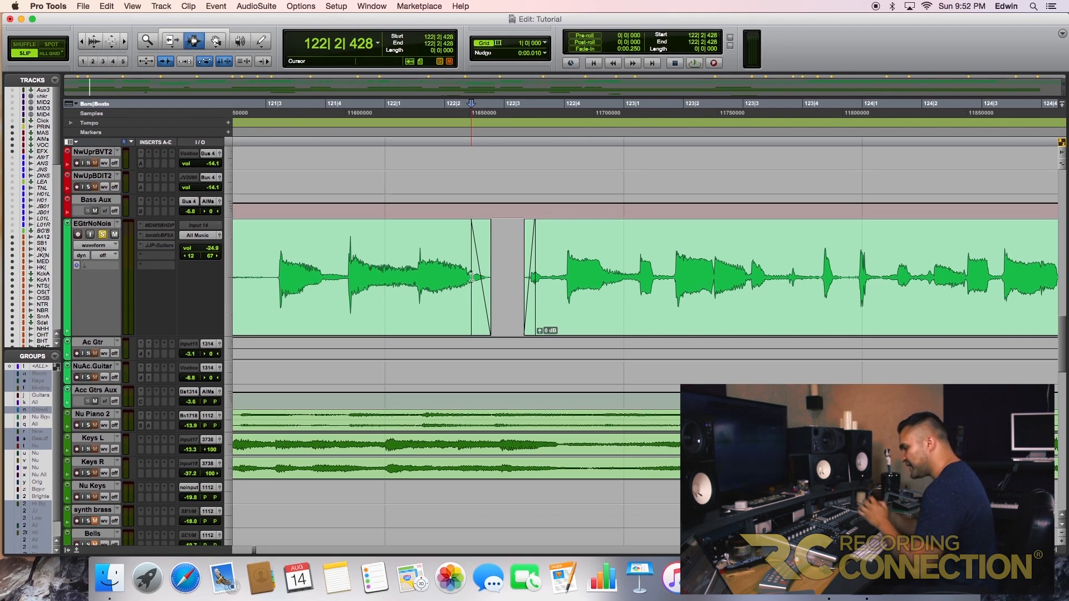
pyautogui.press('r')
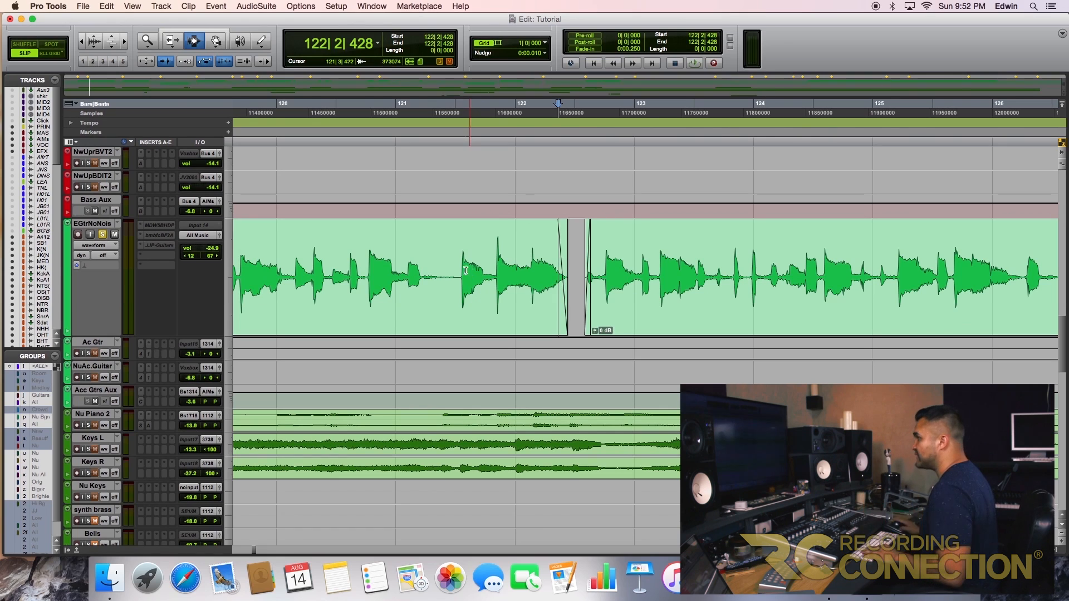
# Audition the EGtrNoNois track from 121|3|028 through bar 129, checking the quiet passages between notes.
pyautogui.press('space')
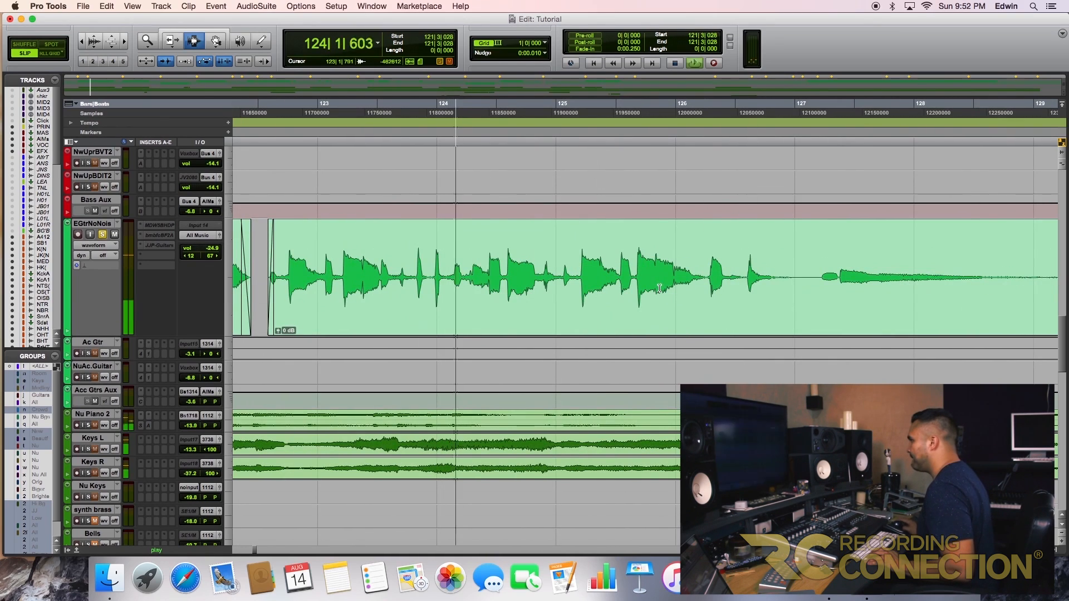
pyautogui.hscroll(2, 537, 320)
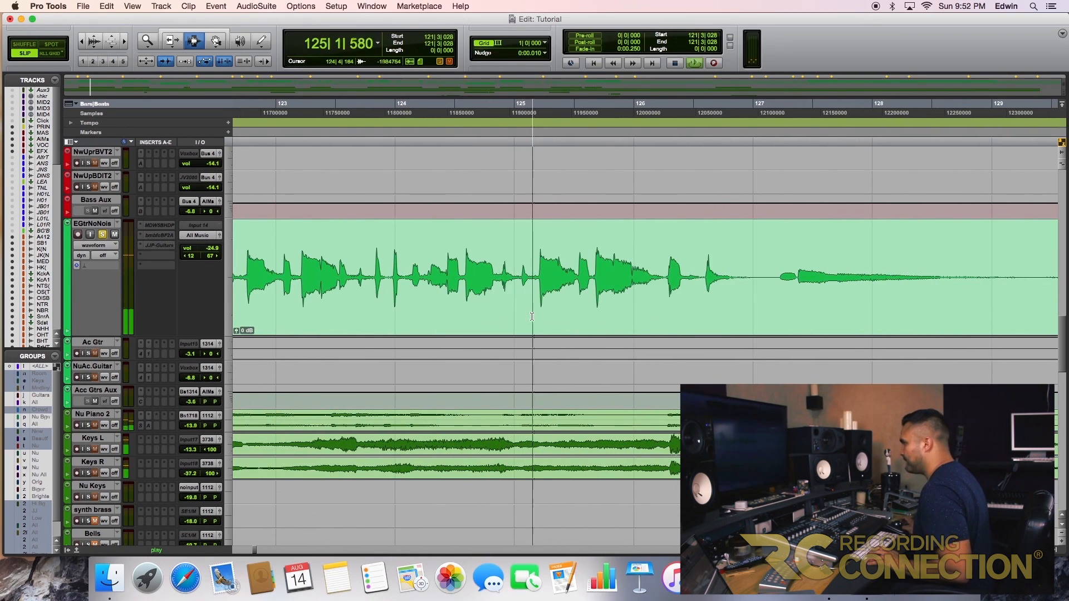
pyautogui.hscroll(5, 568, 329)
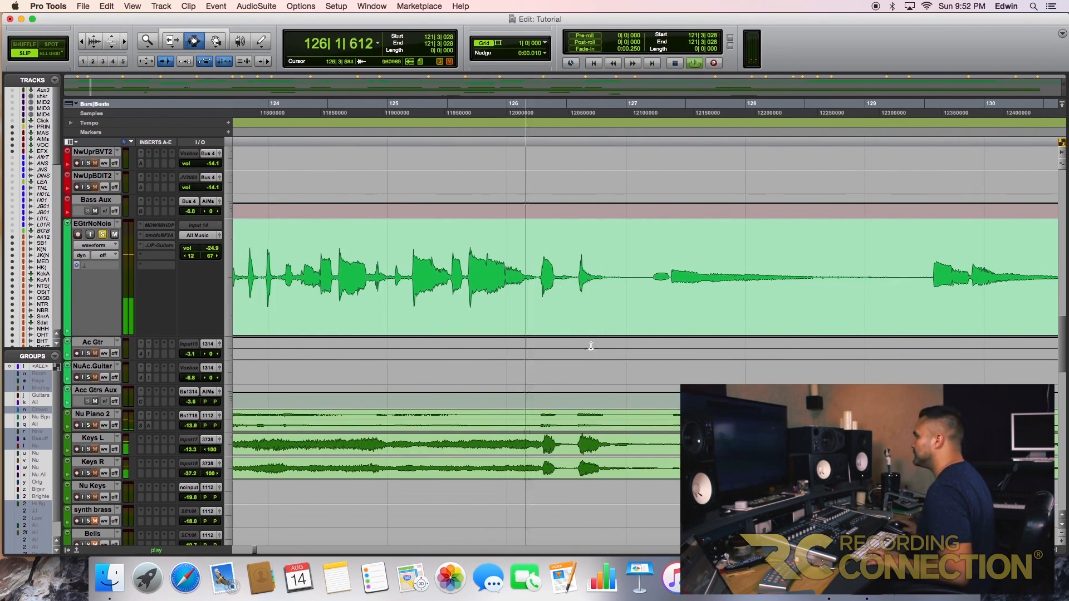
pyautogui.scroll(-1, 607, 332)
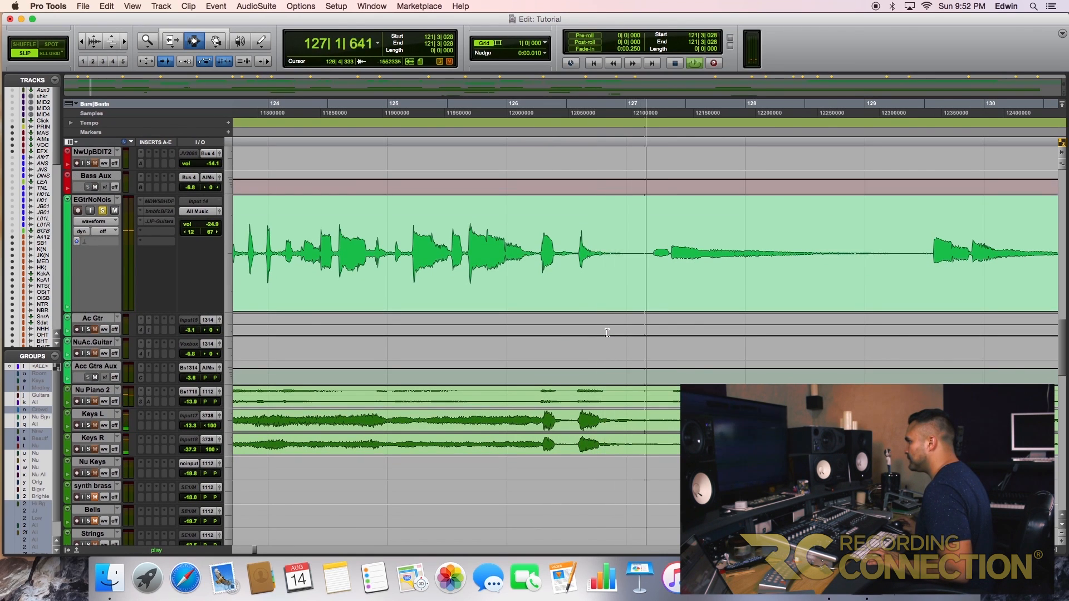
pyautogui.hscroll(-1, 607, 333)
pyautogui.hscroll(15, 606, 333)
pyautogui.hscroll(-1, 575, 282)
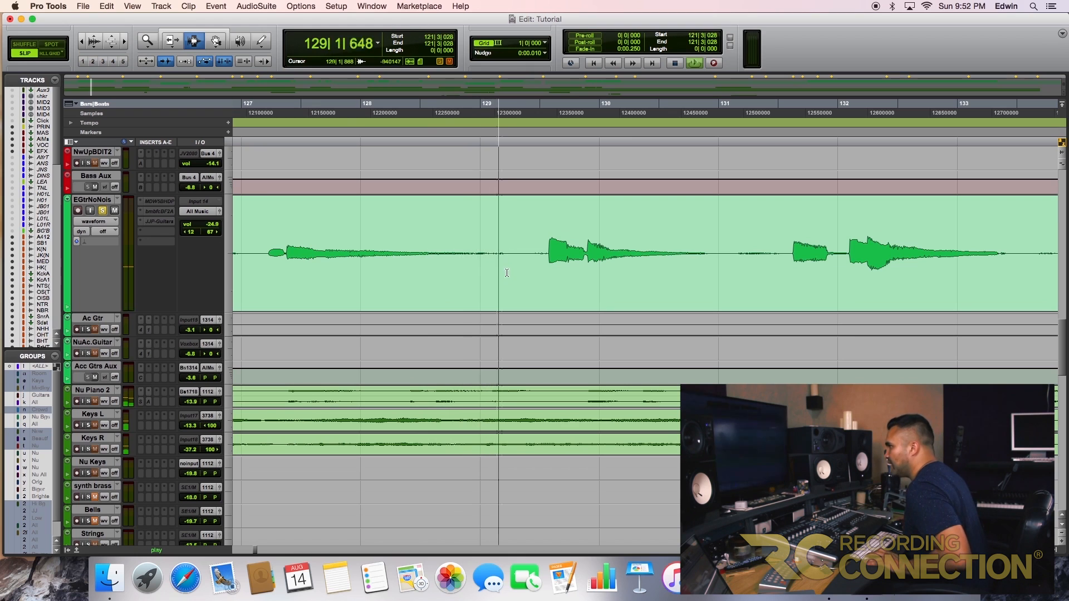
pyautogui.press('space')
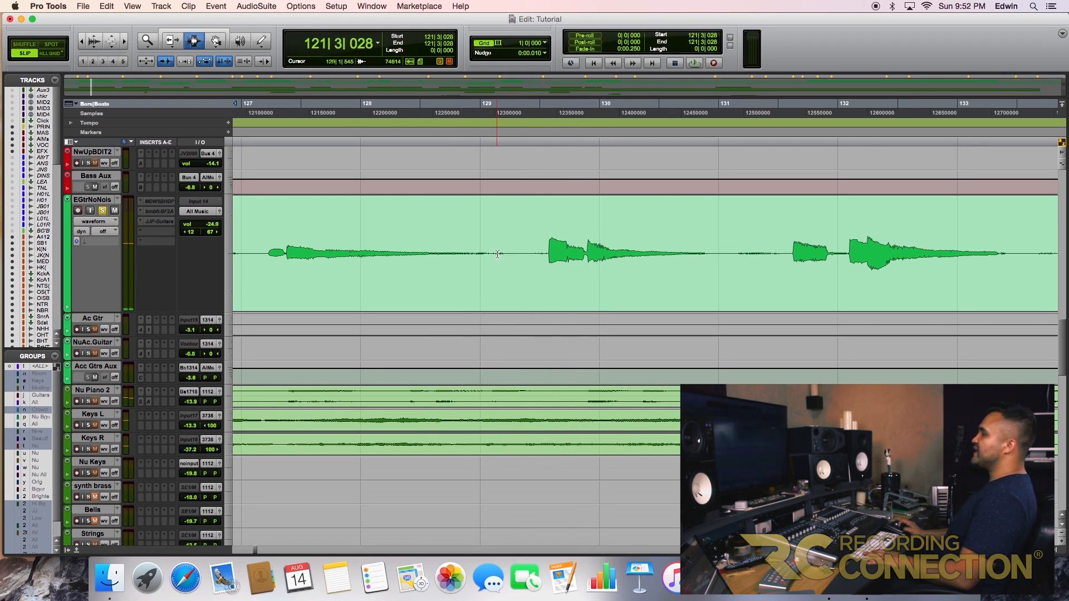
# Delete the EGtrNoNois gap from 129|1|742 to 129|3|220, fading out from 128|4|788 and fading in up to 129|3|328.
pyautogui.moveTo(503, 253); pyautogui.dragTo(547, 261)
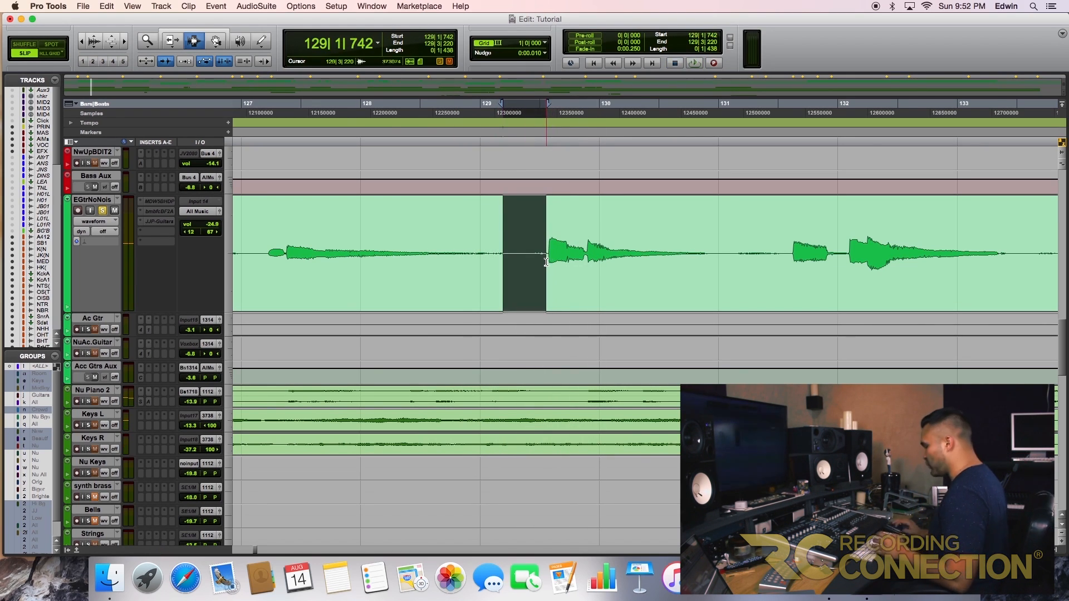
pyautogui.press('Delete')
pyautogui.click(486, 252)
pyautogui.click(475, 253)
pyautogui.press('g')
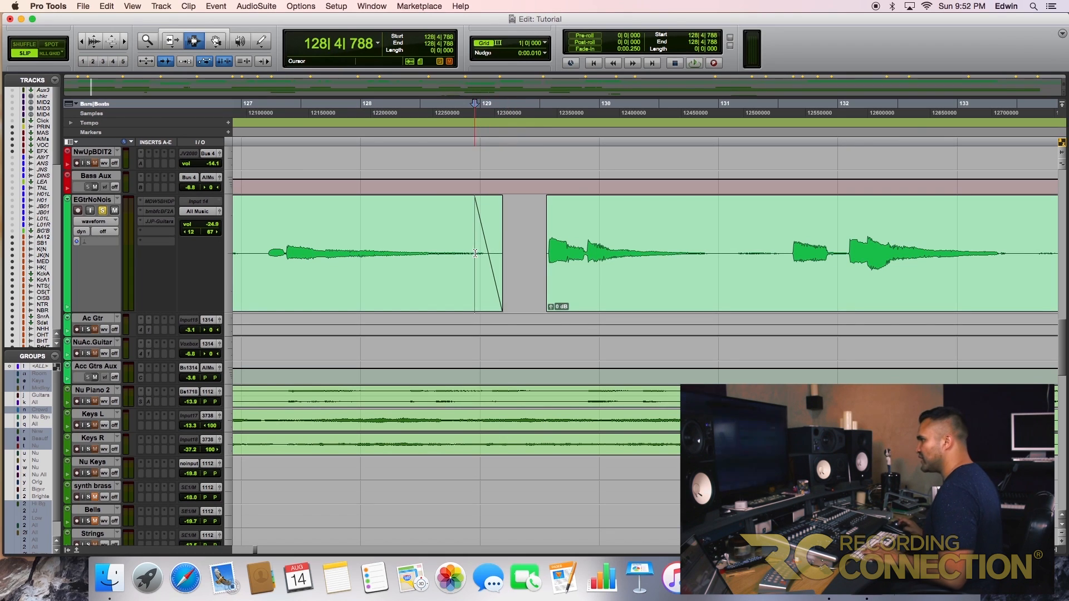
pyautogui.click(550, 250)
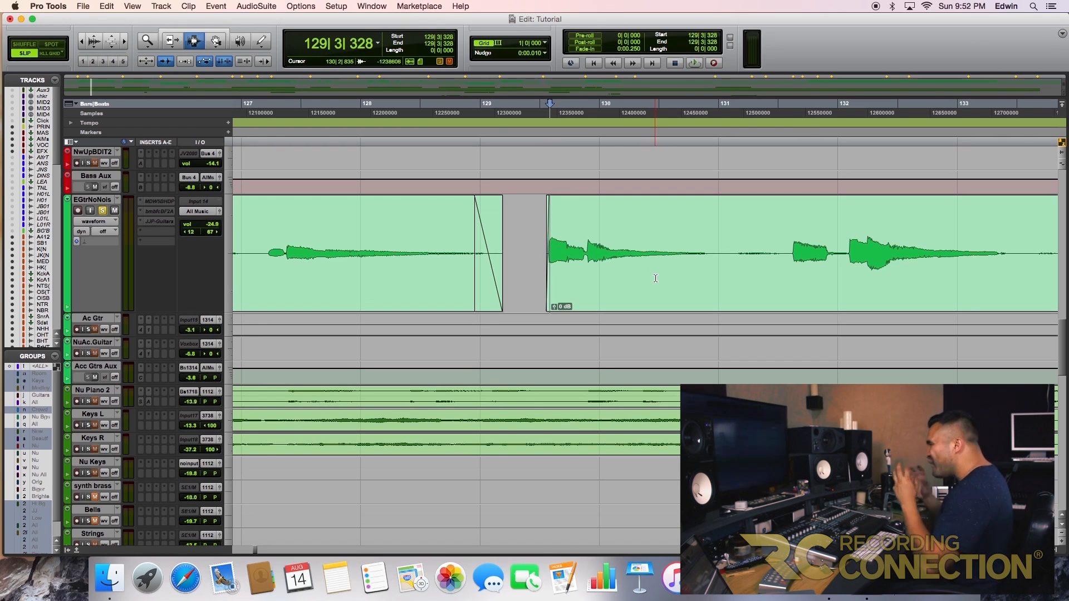
# Examine the EGtrNoNois waveform at enlarged heights for remaining low-level noise around the bar 129 cut and through bars 135 to 141.
pyautogui.press('super+alt+bracketright')
pyautogui.press('super+alt+bracketright')
pyautogui.press('super+alt+bracketright')
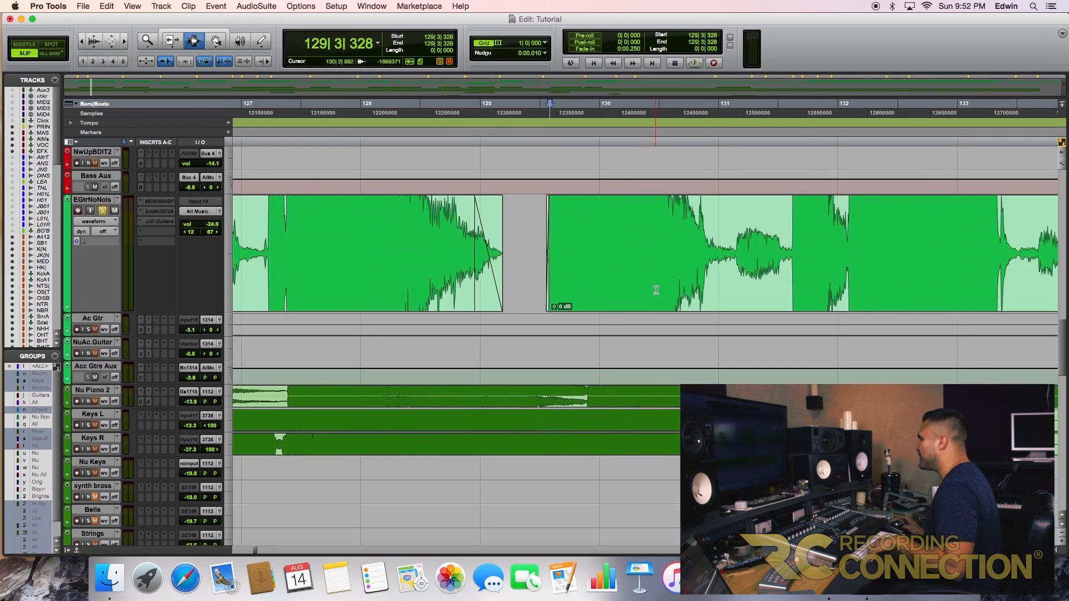
pyautogui.press('super+alt+bracketleft')
pyautogui.press('super+alt+bracketright')
pyautogui.press('super+alt+bracketleft')
pyautogui.press('super+alt+bracketleft')
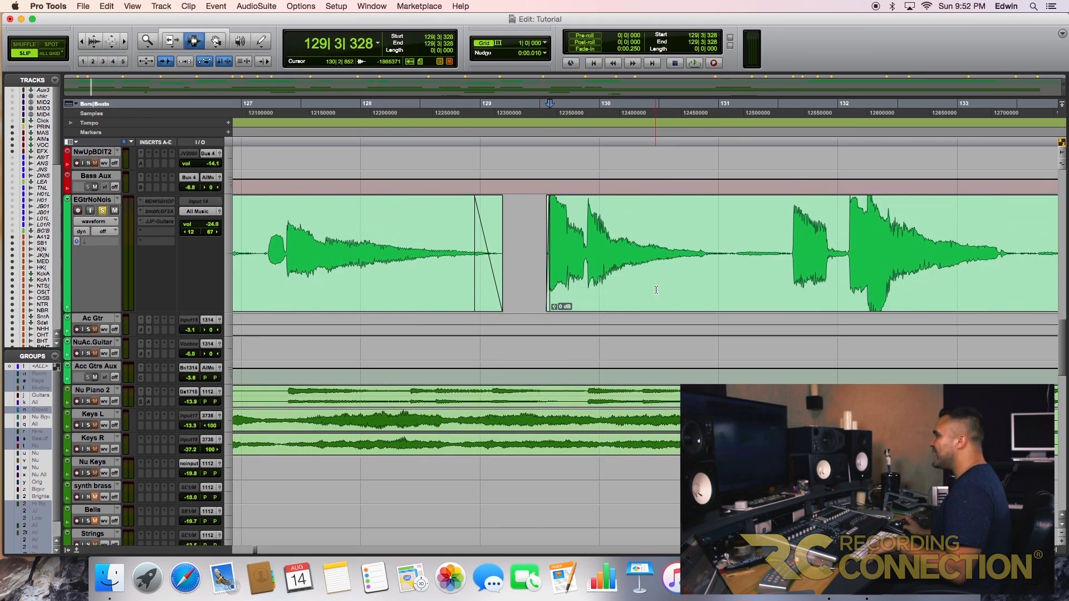
pyautogui.press('super+alt+bracketleft')
pyautogui.press('super+alt+bracketright')
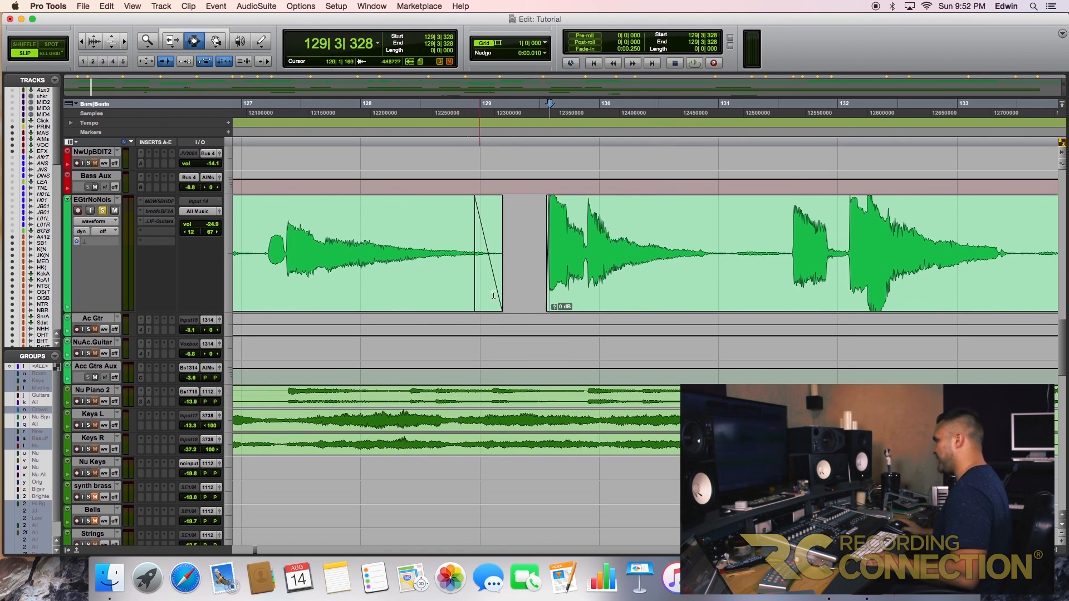
pyautogui.hscroll(10, 493, 295)
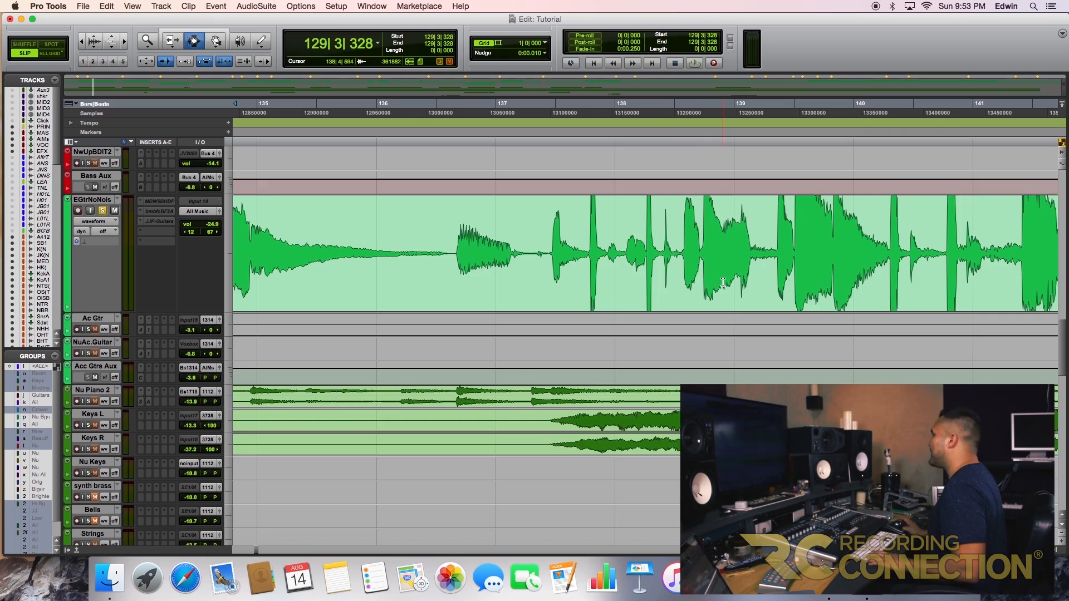
# Examine the EGtrNoNois waveform from bar 141 to bar 147, and across the wider bar 120 to 147 range.
pyautogui.hscroll(15, 723, 282)
pyautogui.scroll(-1, 722, 282)
pyautogui.scroll(3, 723, 282)
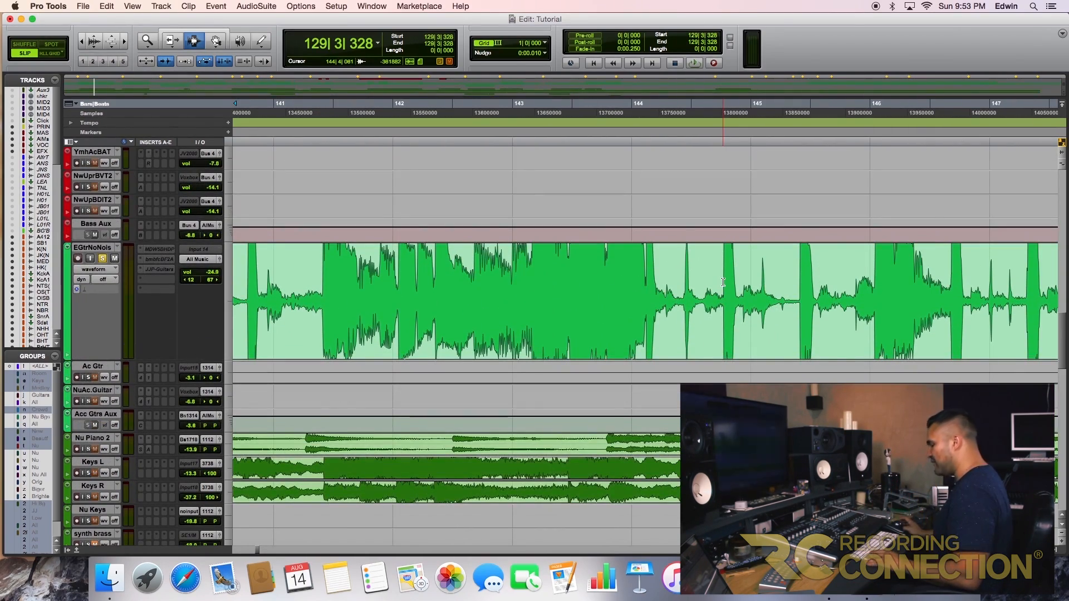
pyautogui.hscroll(-20, 723, 283)
pyautogui.hscroll(2, 723, 282)
pyautogui.press('r')
pyautogui.press('r')
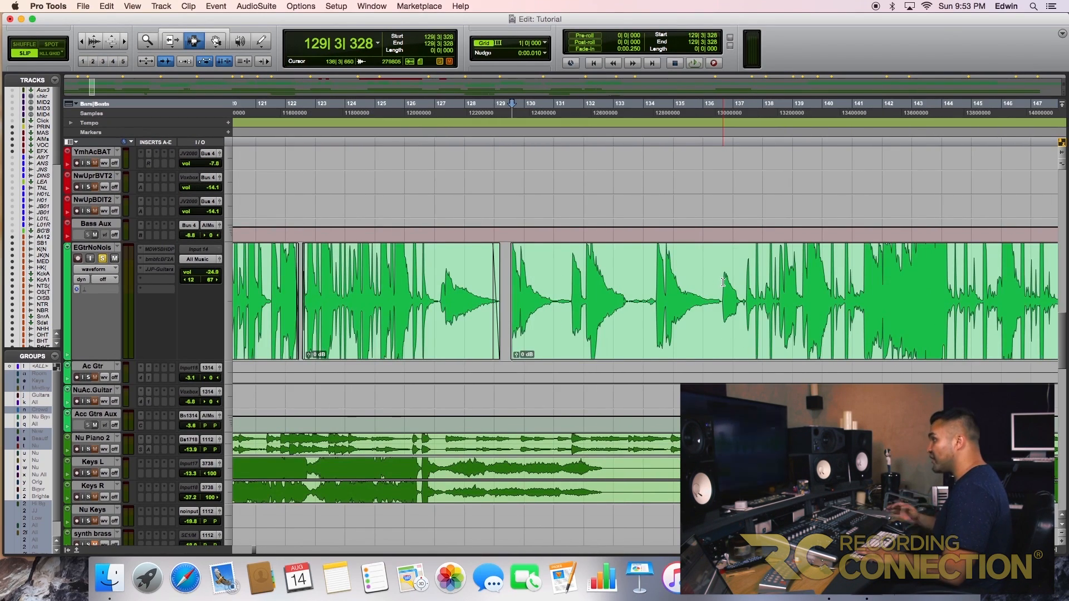
# Audition EGtrNoNois from 129|3|041 and again from 136|3|543, checking the quiet passages between notes.
pyautogui.press('t')
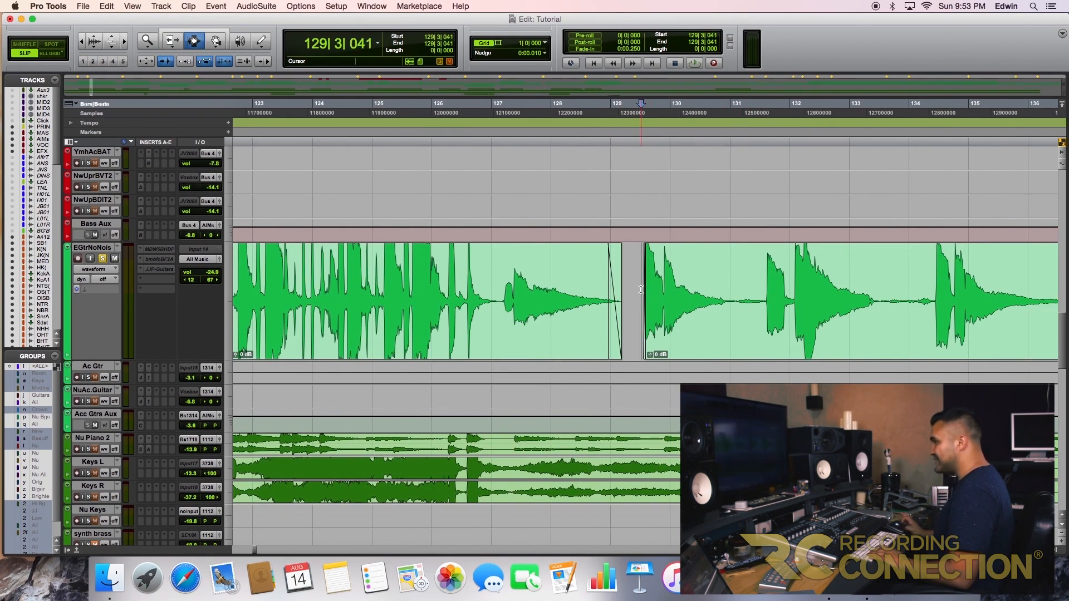
pyautogui.press('space')
pyautogui.press('t')
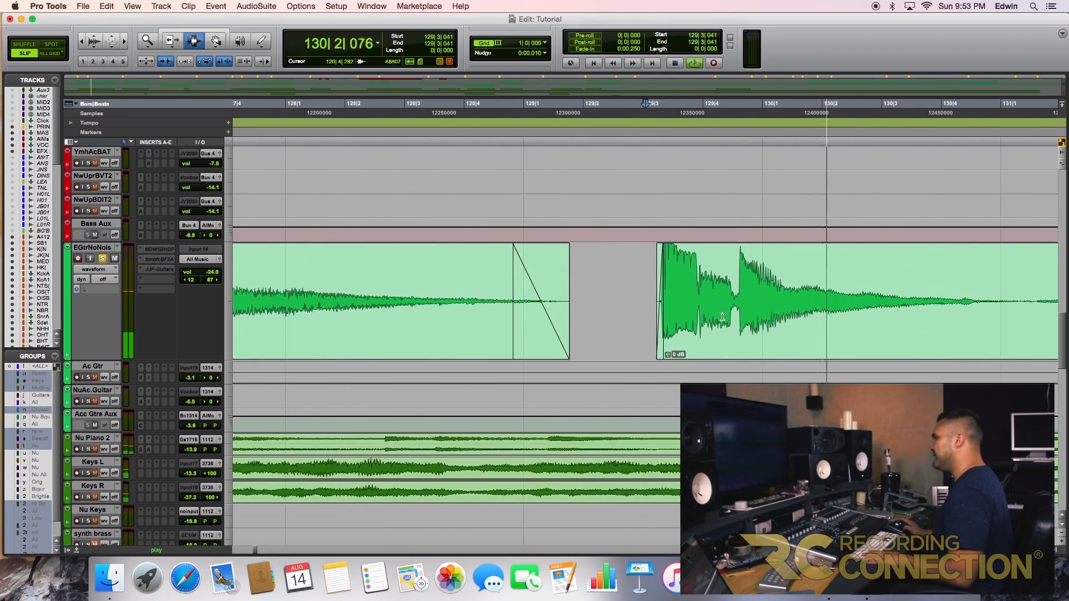
pyautogui.press('r')
pyautogui.press('r')
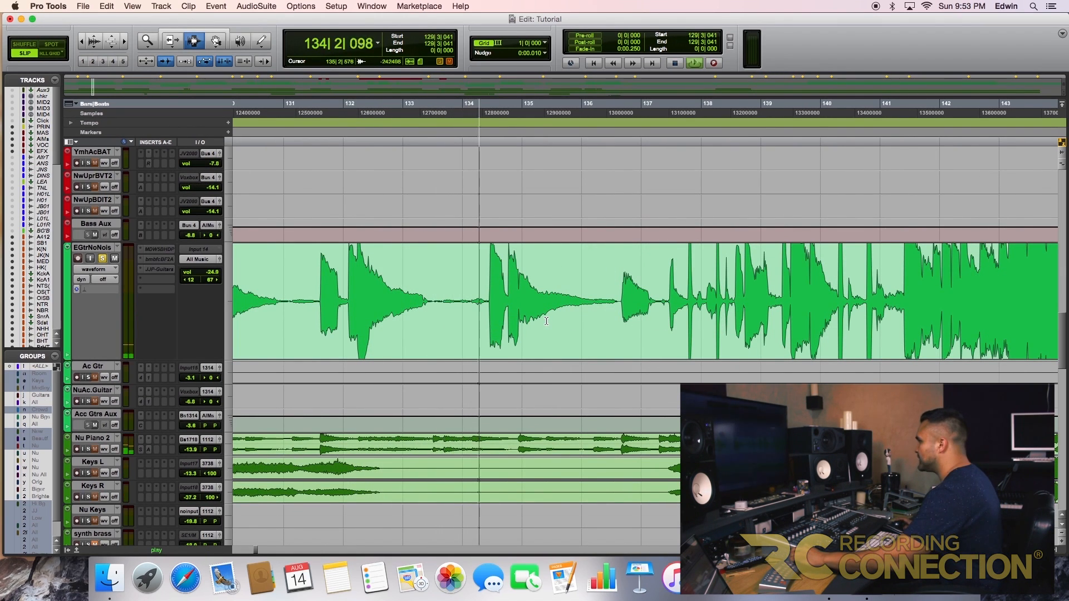
pyautogui.click(620, 280)
pyautogui.press('space')
pyautogui.press('space')
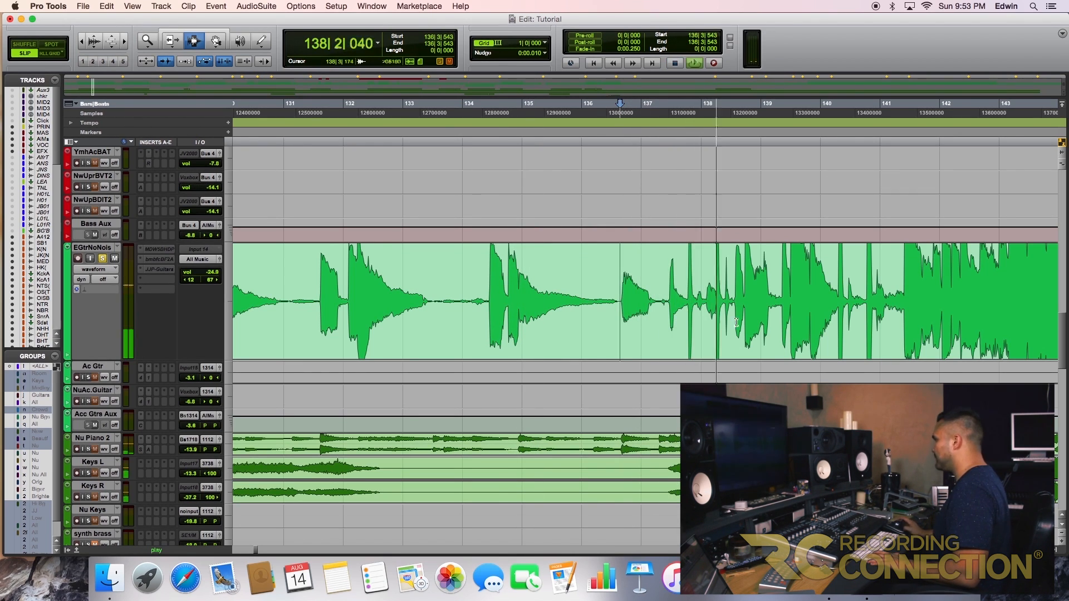
# Look over EGtrNoNois from bar 139 onward and move the playback position to 147|2|328.
pyautogui.hscroll(-1, 740, 327)
pyautogui.hscroll(10, 740, 327)
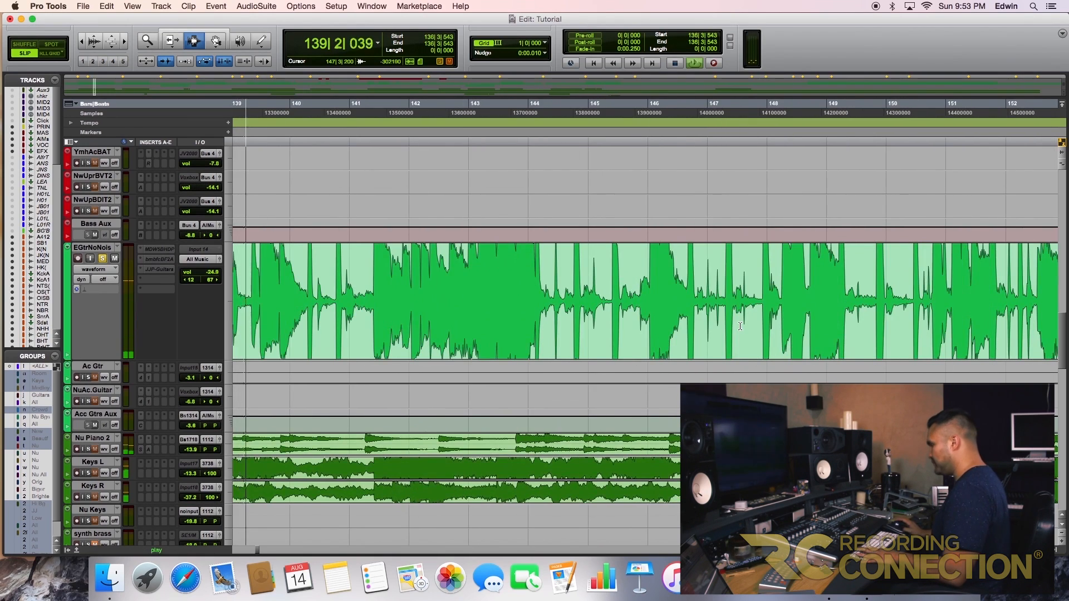
pyautogui.press('r')
pyautogui.press('r')
pyautogui.press('r')
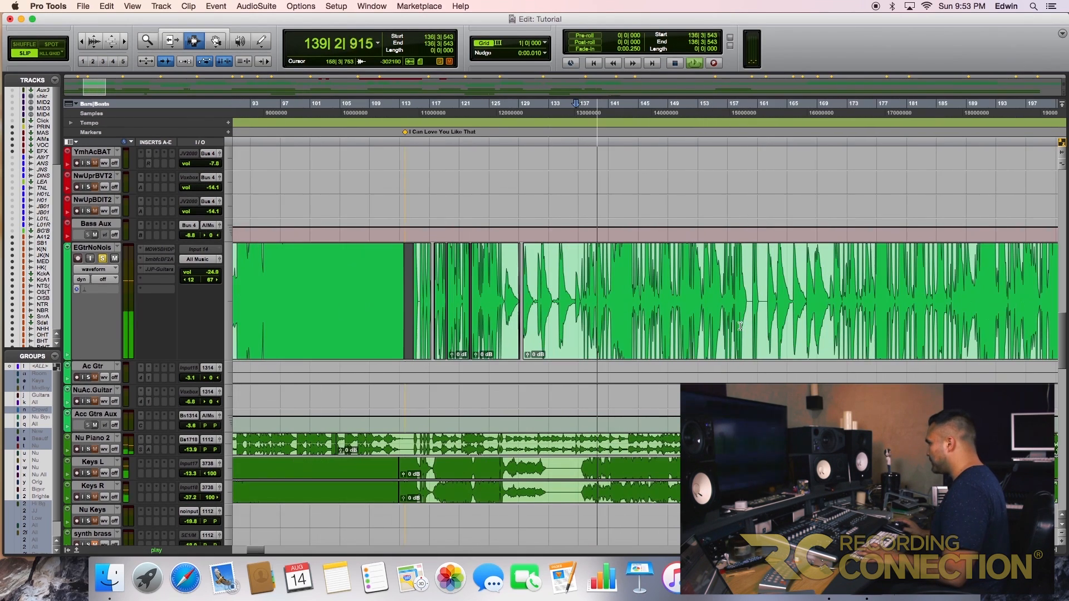
pyautogui.click(654, 288)
pyautogui.press('space')
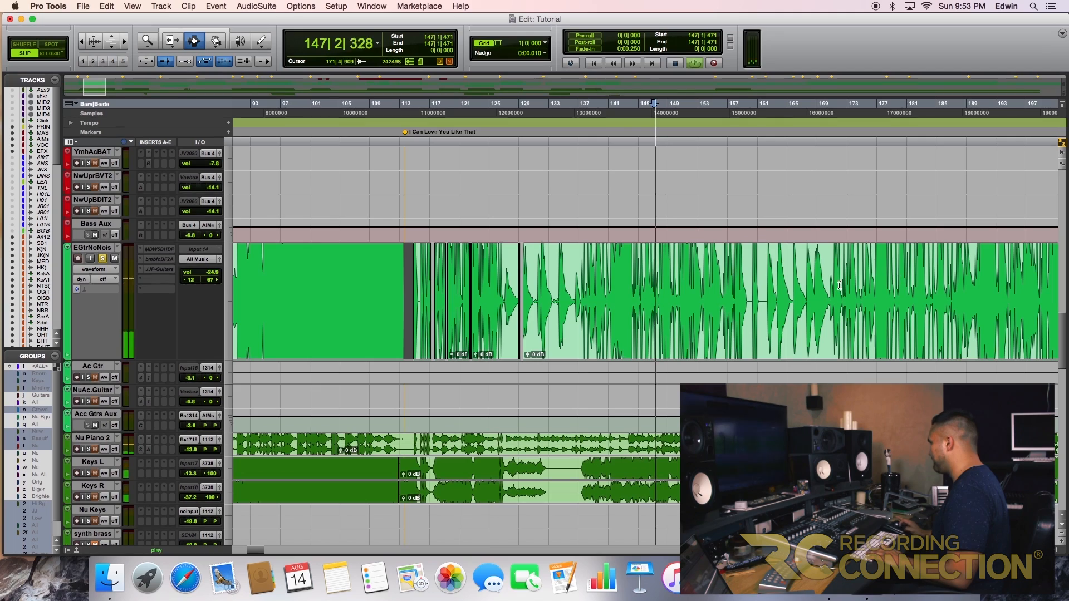
# Audition EGtrNoNois from 171|4|909 and inspect its waveform between bars 165 and 178.
pyautogui.click(839, 285)
pyautogui.press('r')
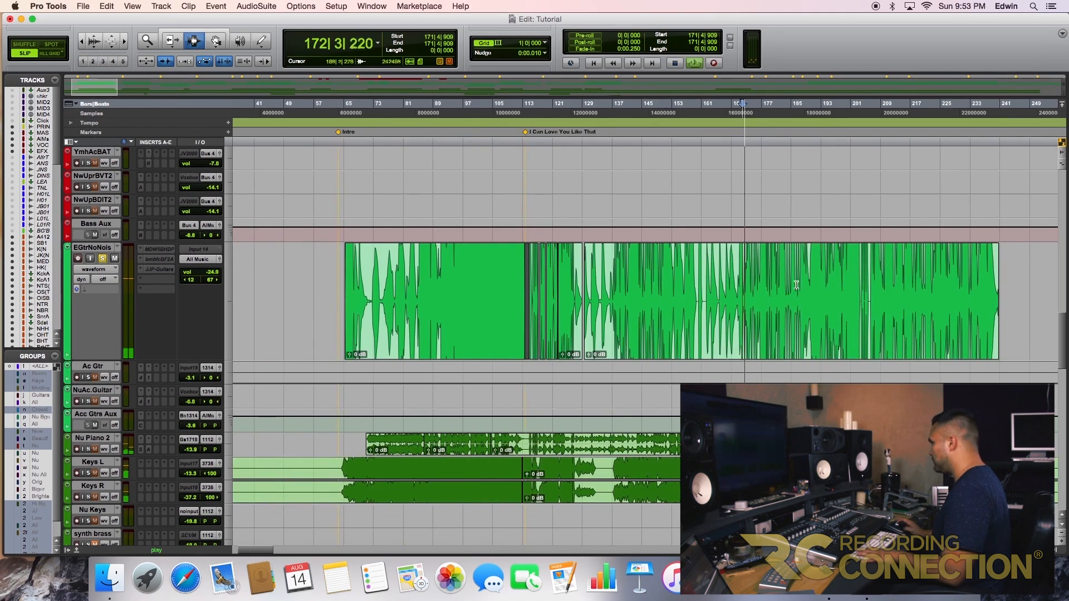
pyautogui.press('t')
pyautogui.press('t')
pyautogui.press('t')
pyautogui.press('t')
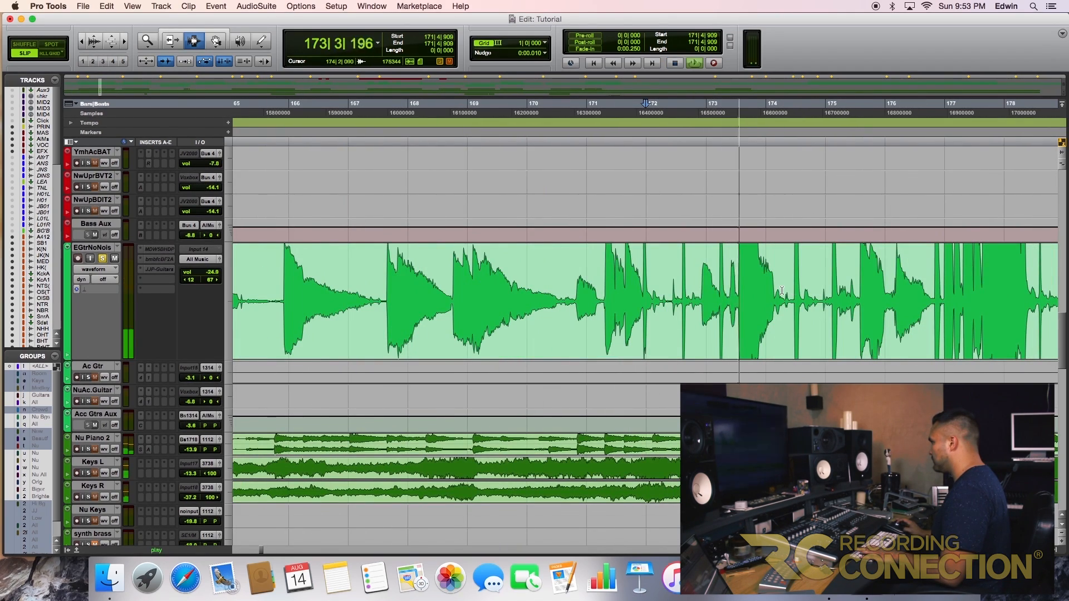
pyautogui.press('r')
pyautogui.press('r')
pyautogui.press('r')
pyautogui.press('r')
pyautogui.press('r')
pyautogui.press('space')
# Audition the ending of the first EGtrNoNois song section from 237|3|492 and fade the clip out from 239|1|788 to its end.
pyautogui.click(678, 294)
pyautogui.press('t')
pyautogui.press('t')
pyautogui.press('t')
pyautogui.press('t')
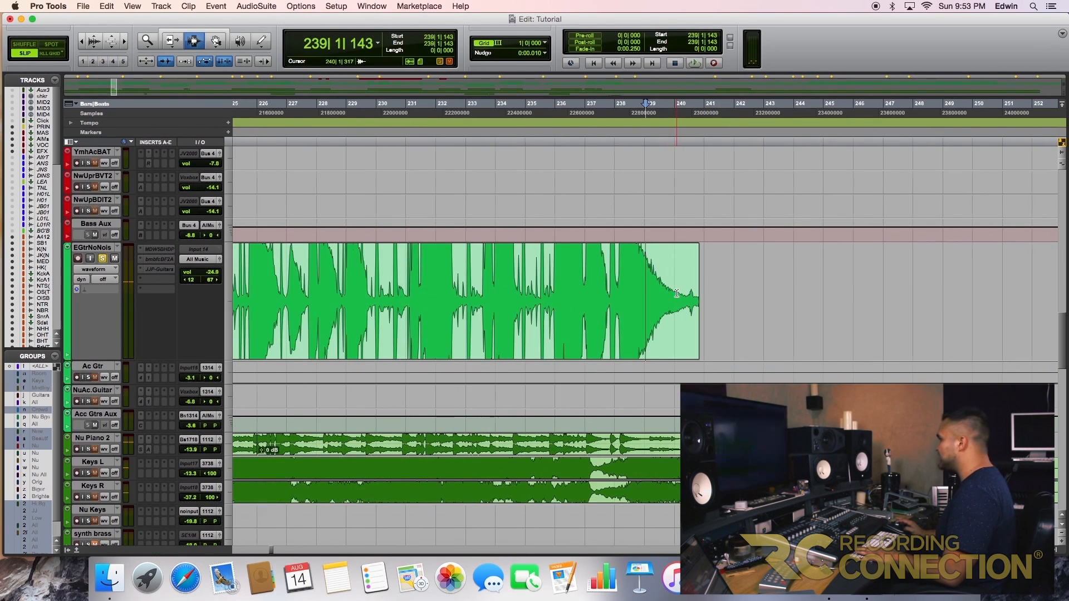
pyautogui.press('t')
pyautogui.click(704, 295)
pyautogui.click(561, 268)
pyautogui.press('space')
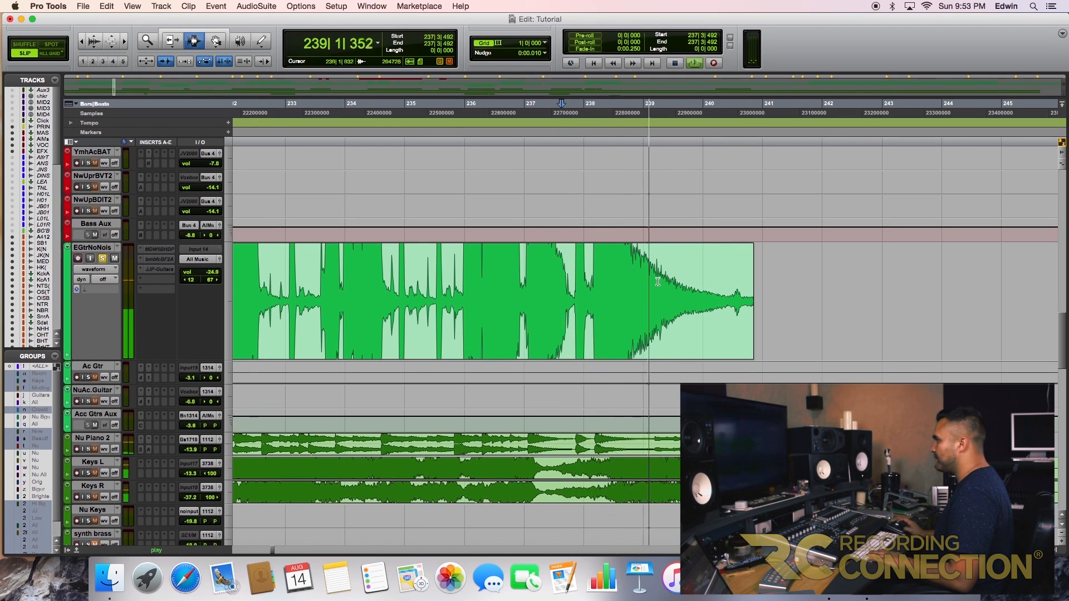
pyautogui.press('space')
pyautogui.click(656, 269)
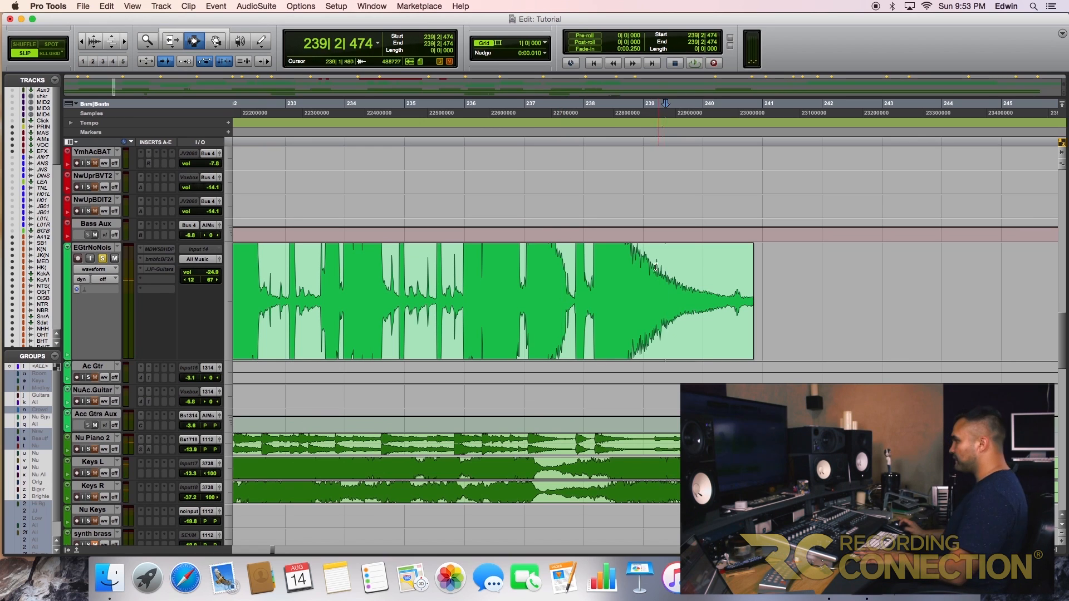
pyautogui.press('g')
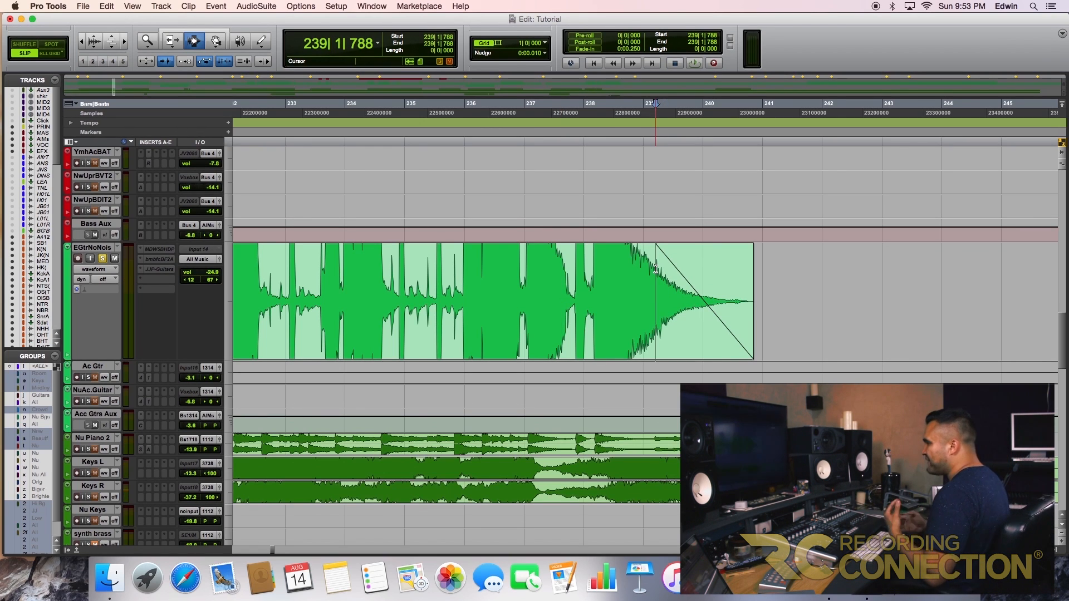
# Look over the whole session's arrangement and browse from the guitar up to the kick and snare tracks.
pyautogui.press('r')
pyautogui.press('r')
pyautogui.press('r')
pyautogui.press('r')
pyautogui.press('r')
pyautogui.press('r')
pyautogui.press('t')
pyautogui.click(417, 298)
pyautogui.scroll(10, 418, 298)
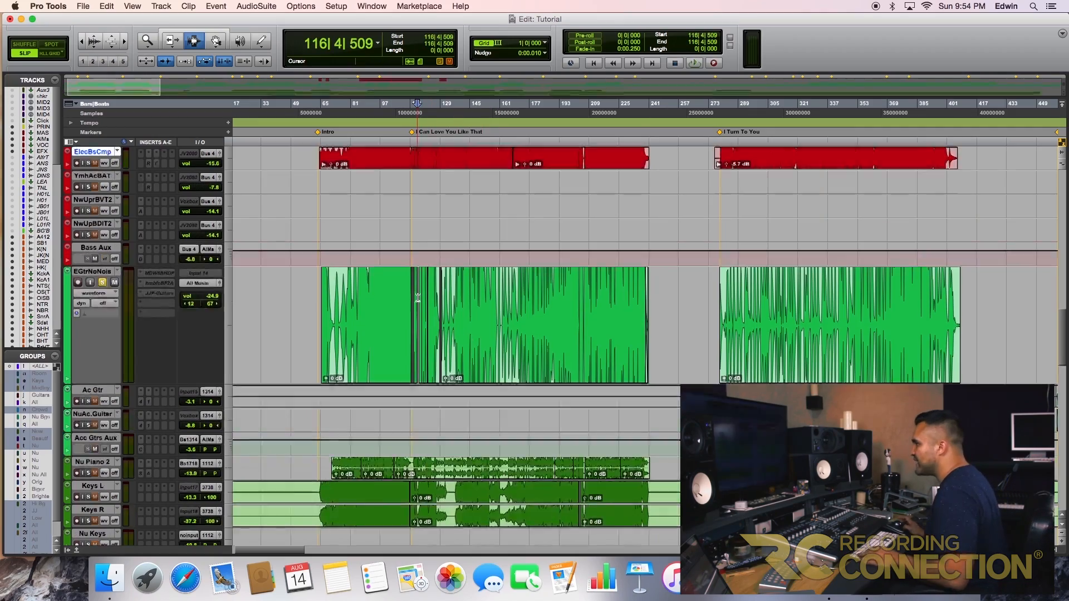
pyautogui.scroll(-7, 417, 297)
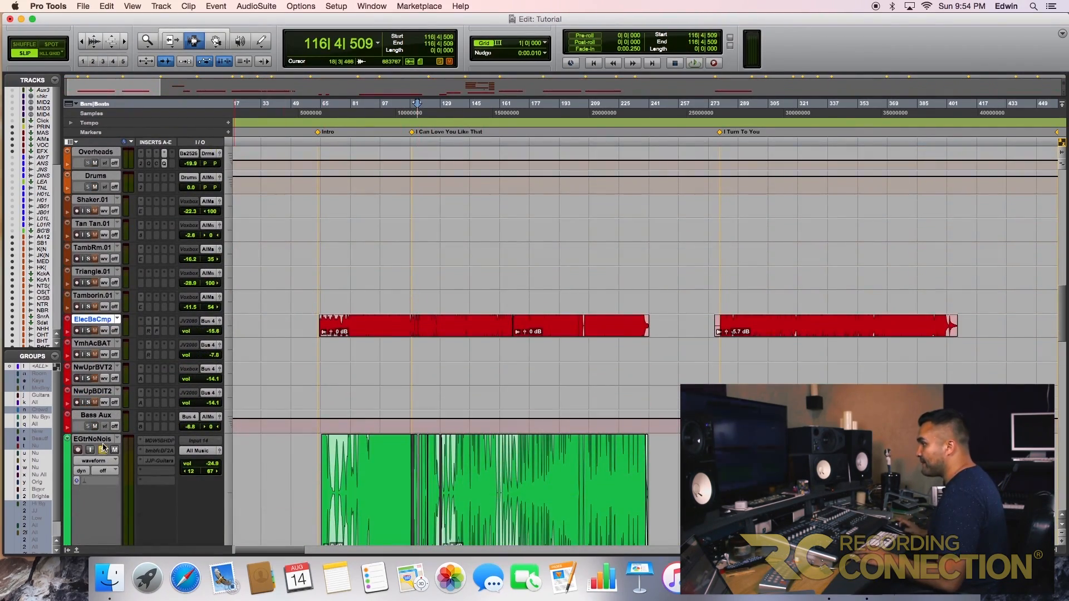
pyautogui.scroll(12, 519, 431)
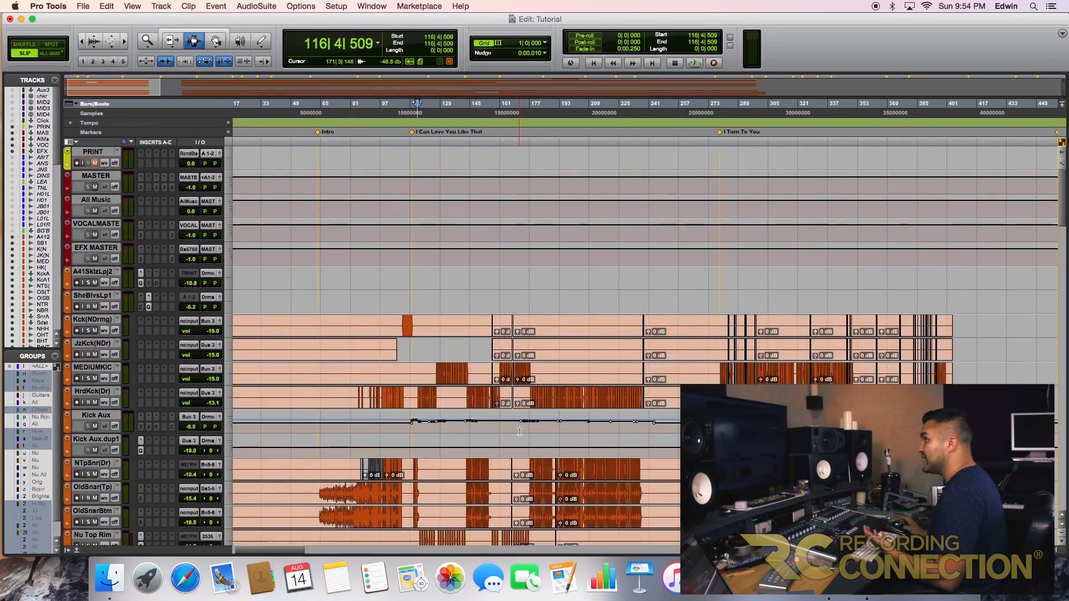
pyautogui.scroll(-3, 519, 431)
pyautogui.scroll(-3, 520, 431)
pyautogui.scroll(3, 520, 431)
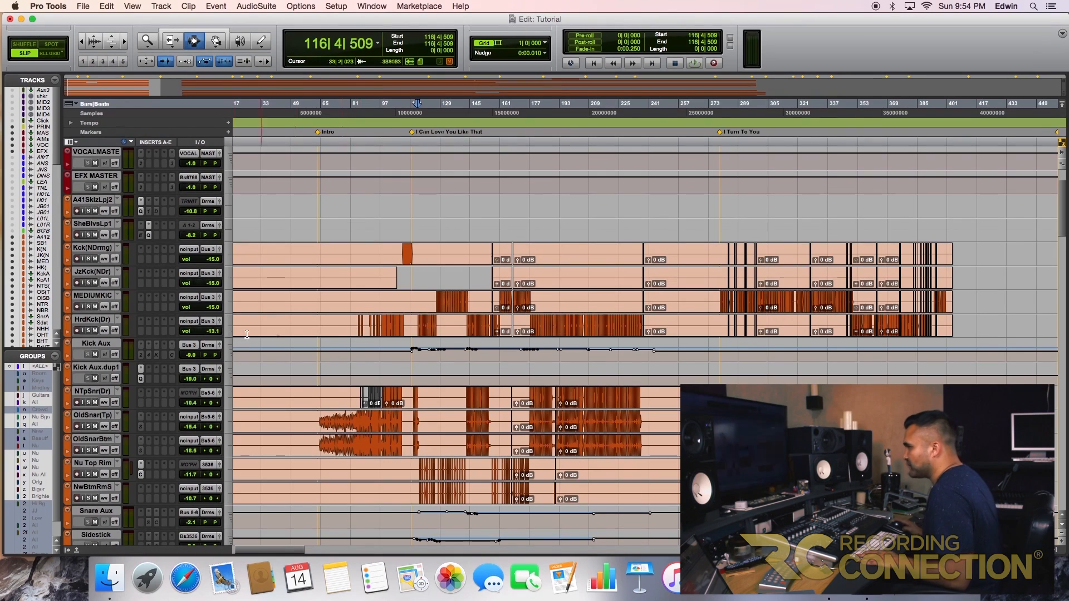
# Solo the Nu Top Rim and NwBtmRmS tracks and audition them from 120|1|645.
pyautogui.click(428, 452)
pyautogui.scroll(1, 90, 483)
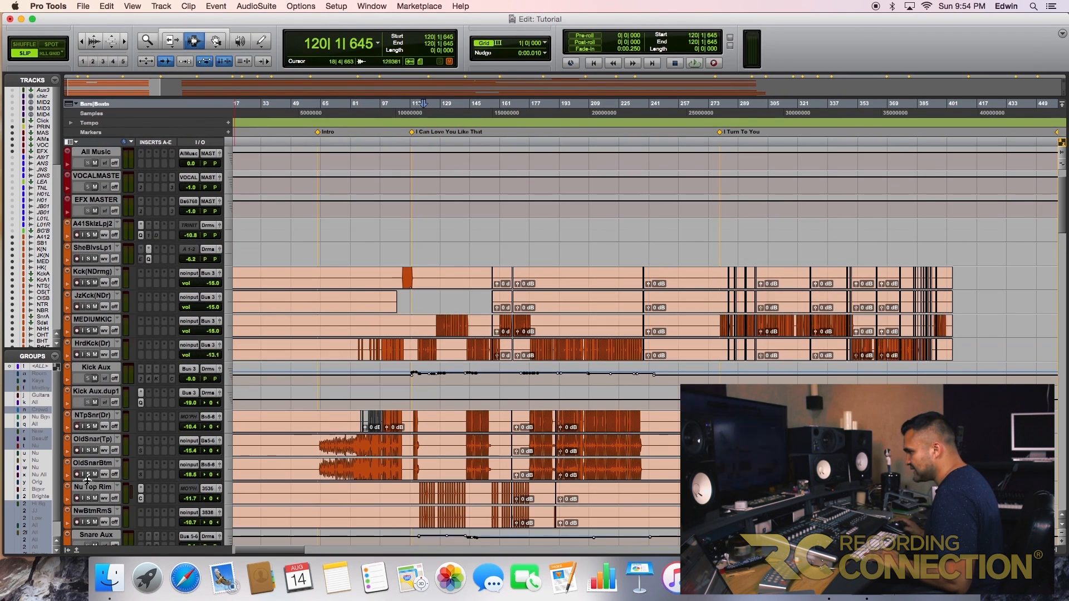
pyautogui.scroll(-2, 92, 501)
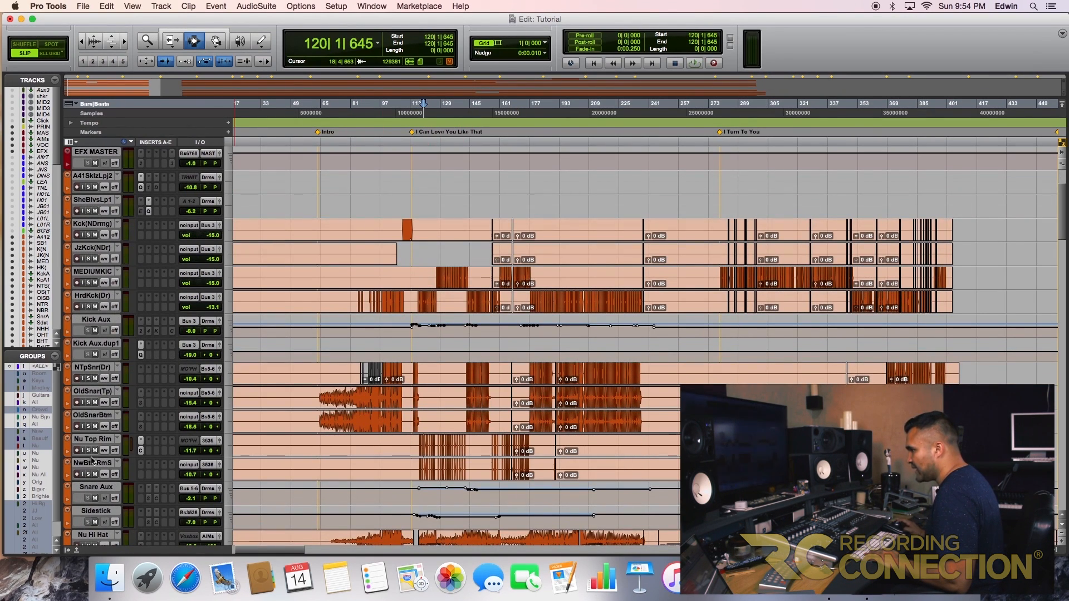
pyautogui.click(89, 450)
pyautogui.click(88, 474)
pyautogui.press('space')
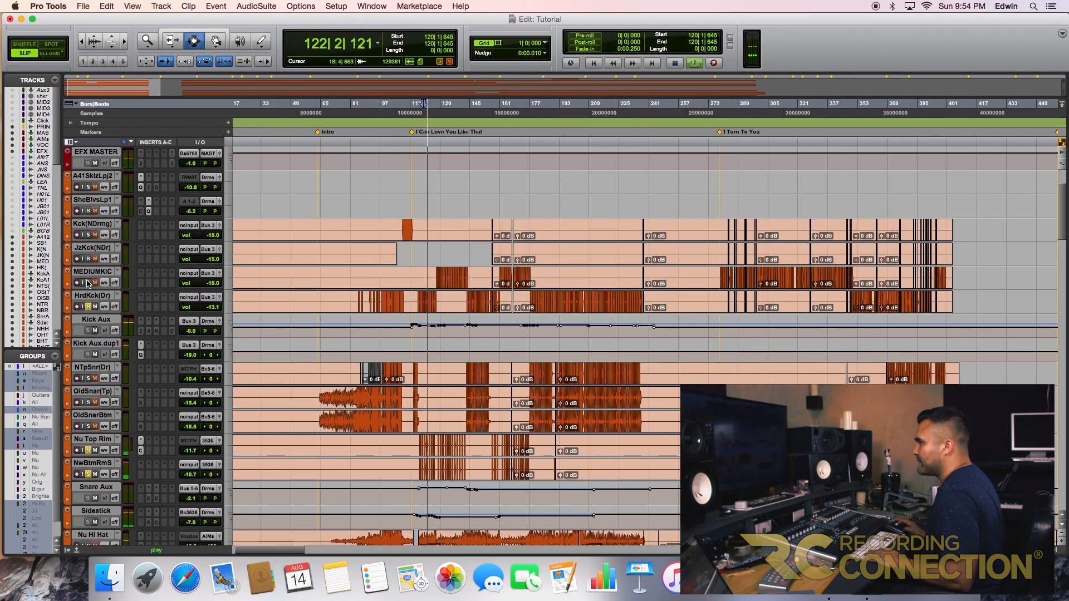
pyautogui.press('space')
# Trim the start of the Nu Hi Hat clip near bar 117 to 117|3|156 and fade it in up to 117|3|255.
pyautogui.scroll(-5, 343, 408)
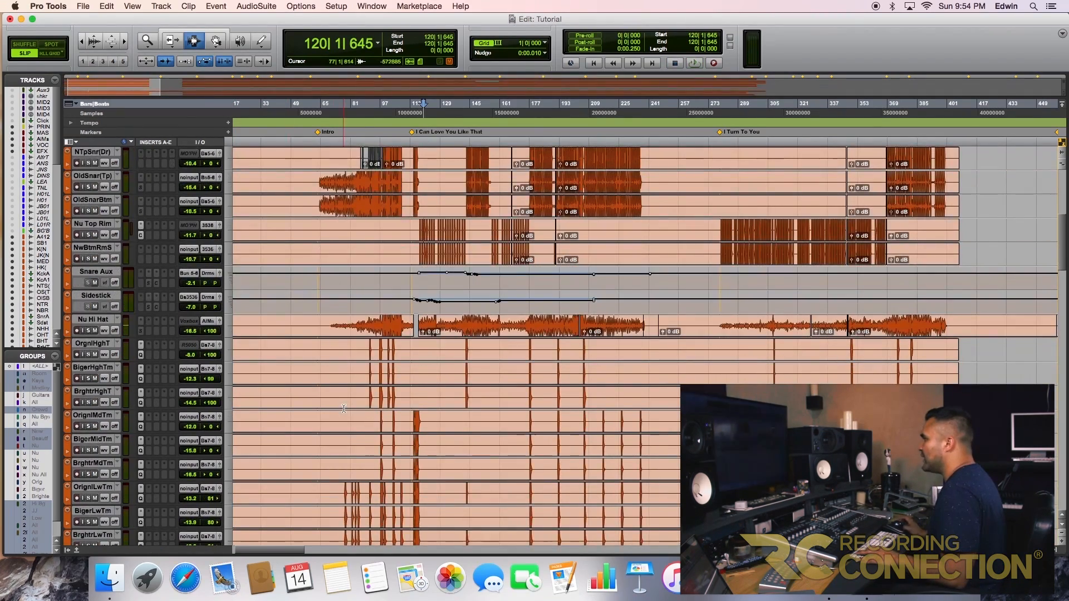
pyautogui.scroll(-2, 343, 408)
pyautogui.click(420, 279)
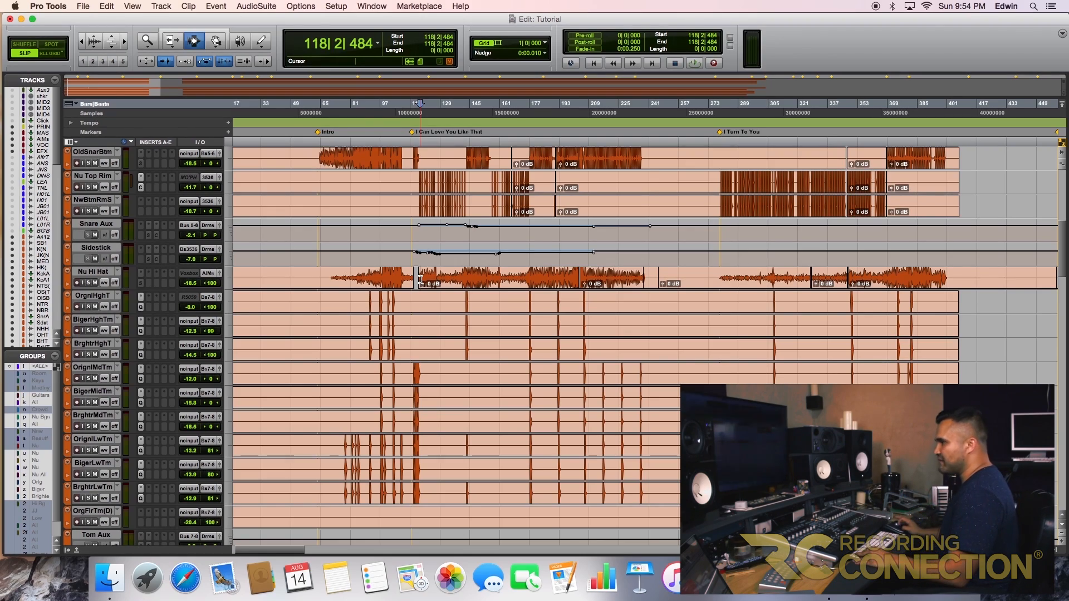
pyautogui.press('t')
pyautogui.press('t')
pyautogui.press('t')
pyautogui.press('t')
pyautogui.press('t')
pyautogui.press('t')
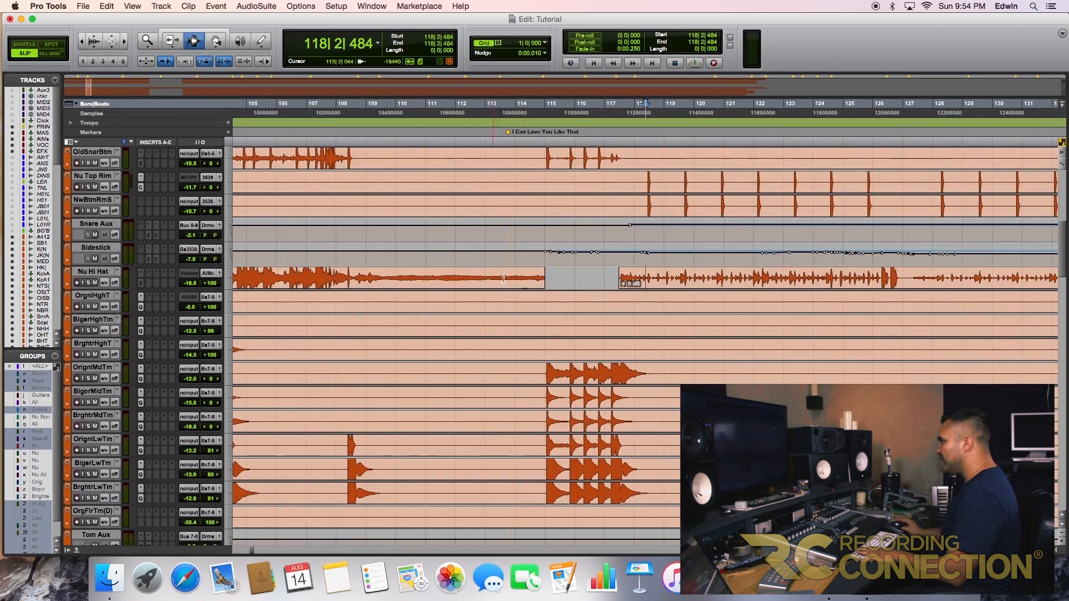
pyautogui.press('r')
pyautogui.press('r')
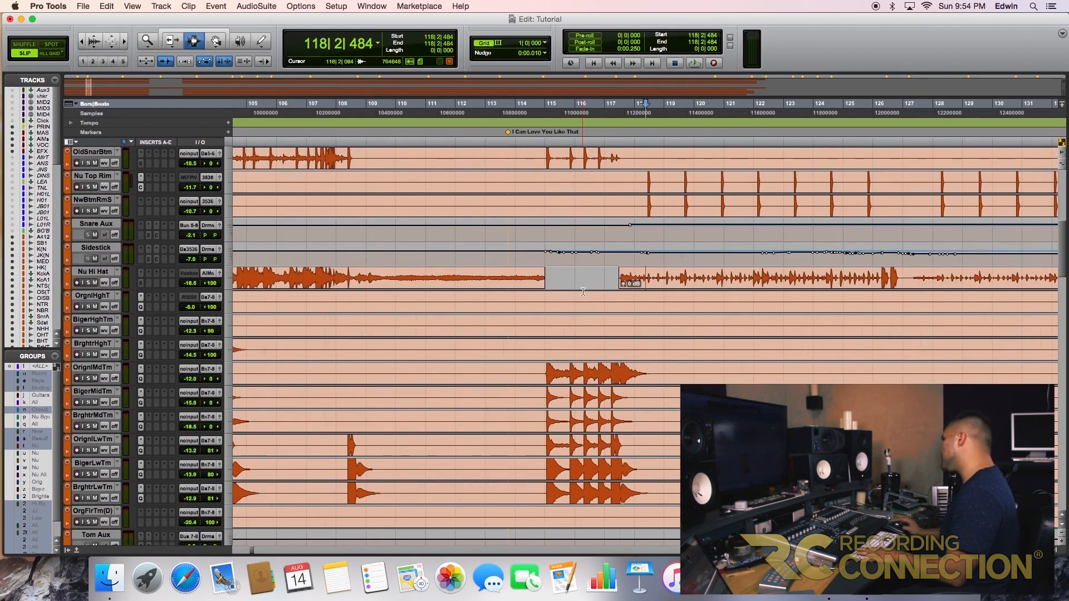
pyautogui.press('r')
pyautogui.click(627, 286)
pyautogui.press('t')
pyautogui.press('t')
pyautogui.press('t')
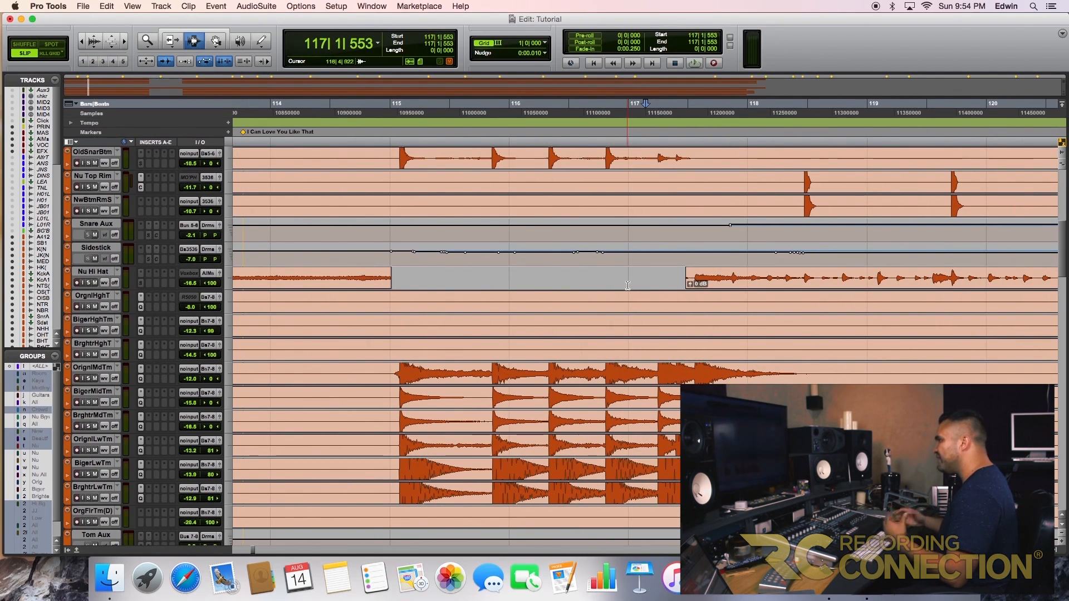
pyautogui.click(667, 280)
pyautogui.press('r')
pyautogui.click(686, 280)
pyautogui.press('t')
pyautogui.press('t')
pyautogui.click(579, 278)
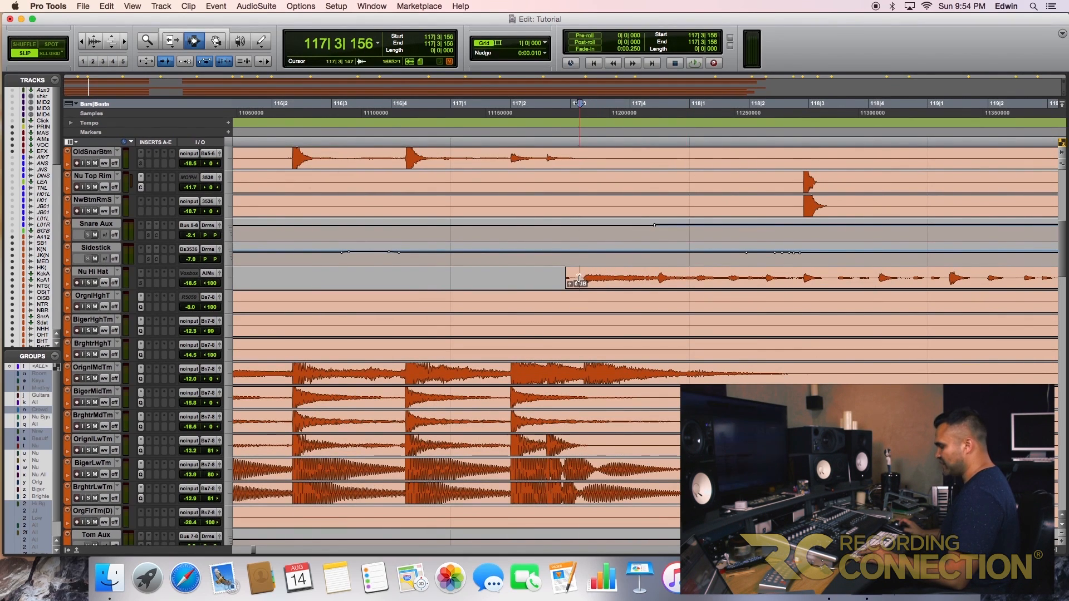
pyautogui.press('a')
pyautogui.click(585, 280)
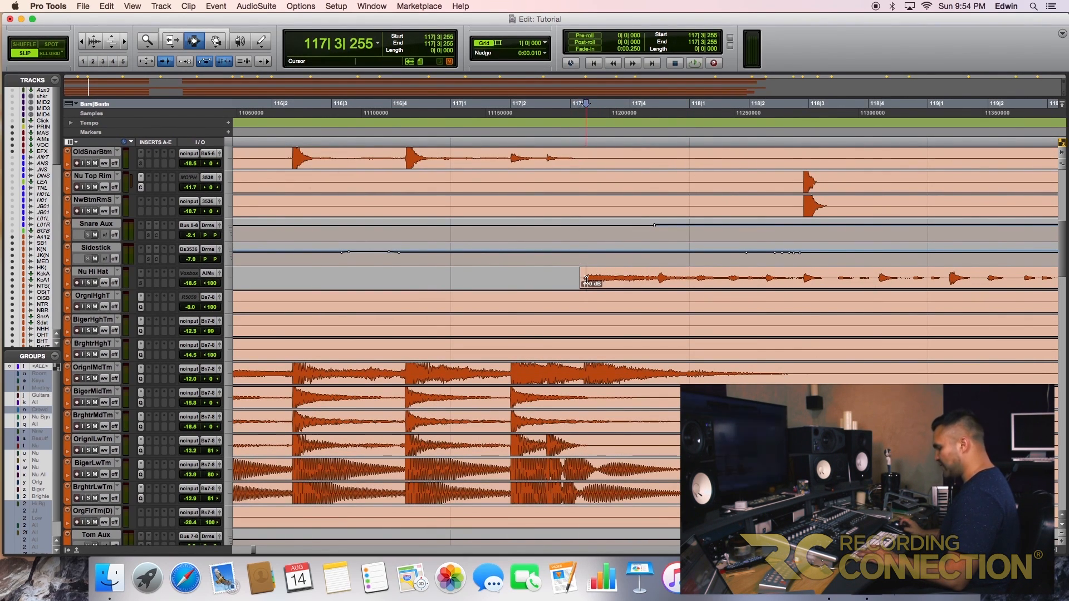
# Solo the Nu Hi Hat track and audition the trimmed clip start from 117|2|892.
pyautogui.click(566, 281)
pyautogui.press('space')
pyautogui.press('space')
pyautogui.hotkey('shift', 's')
pyautogui.press('space')
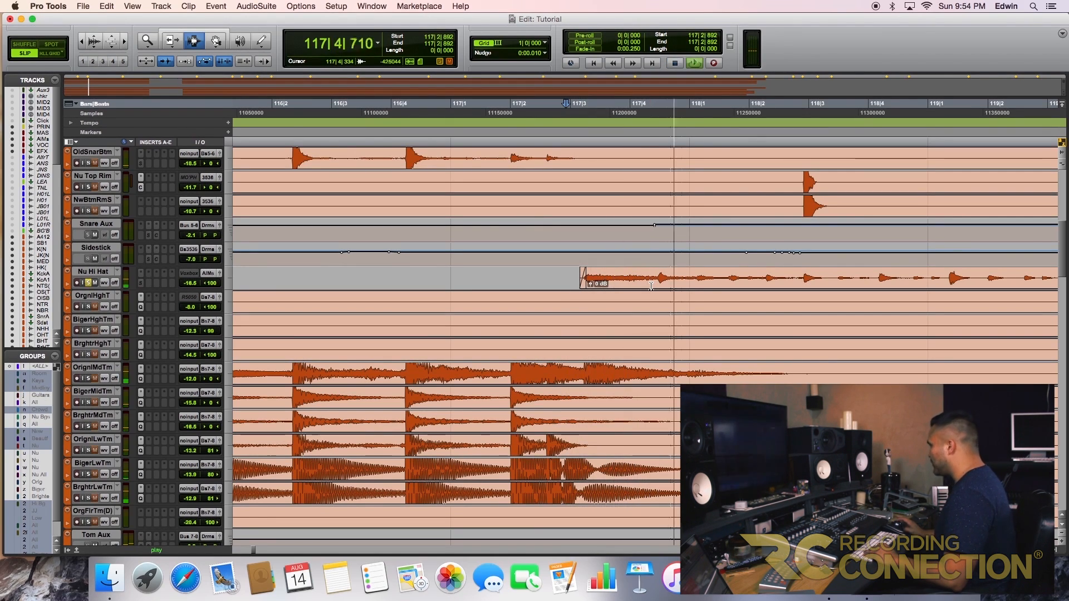
pyautogui.press('r')
pyautogui.press('r')
pyautogui.press('r')
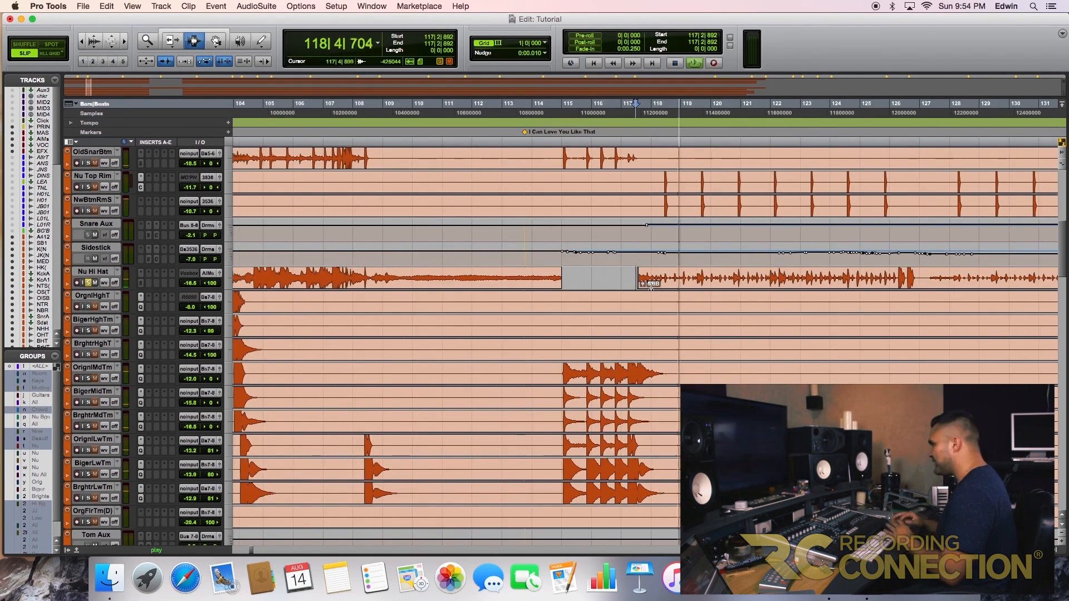
pyautogui.press('r')
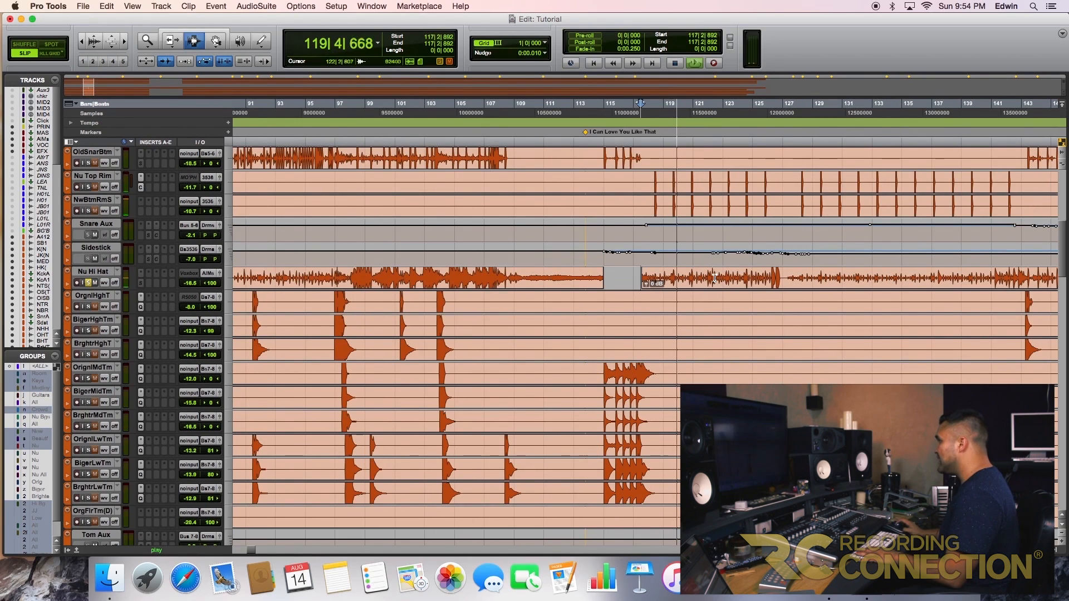
# Delete the short stretch of Nu Hi Hat noise starting at 121|1|604, up to the next hit.
pyautogui.press('t')
pyautogui.press('t')
pyautogui.press('t')
pyautogui.press('space')
pyautogui.moveTo(497, 278); pyautogui.dragTo(507, 279)
pyautogui.press('Delete')
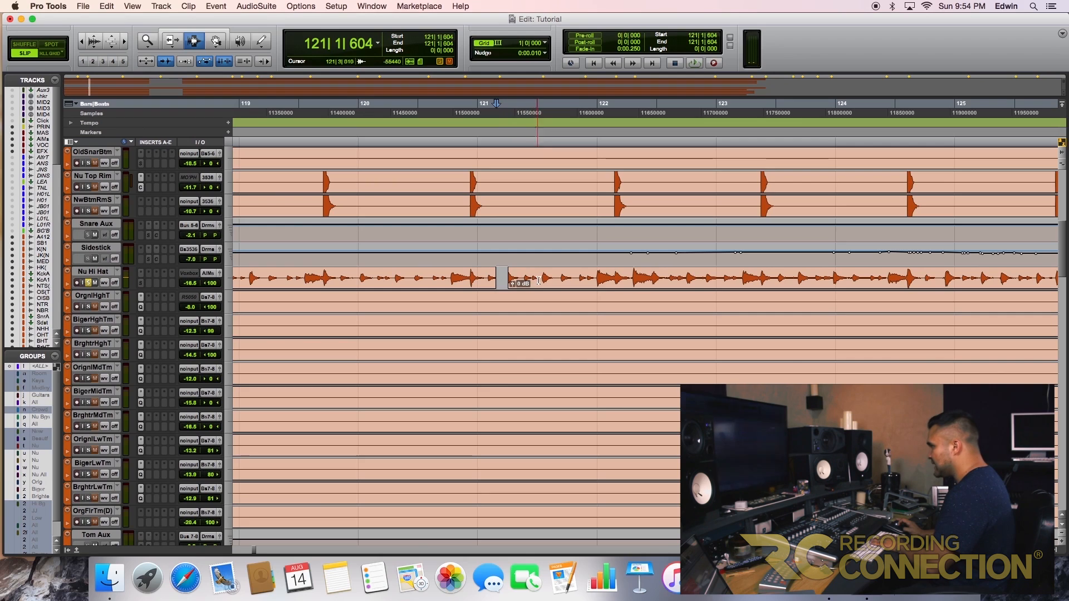
# Cut three more short gaps from Nu Hi Hat: at 121|3|530, just before bar 122, and in the second half of bar 122.
pyautogui.click(553, 278)
pyautogui.press('super+e')
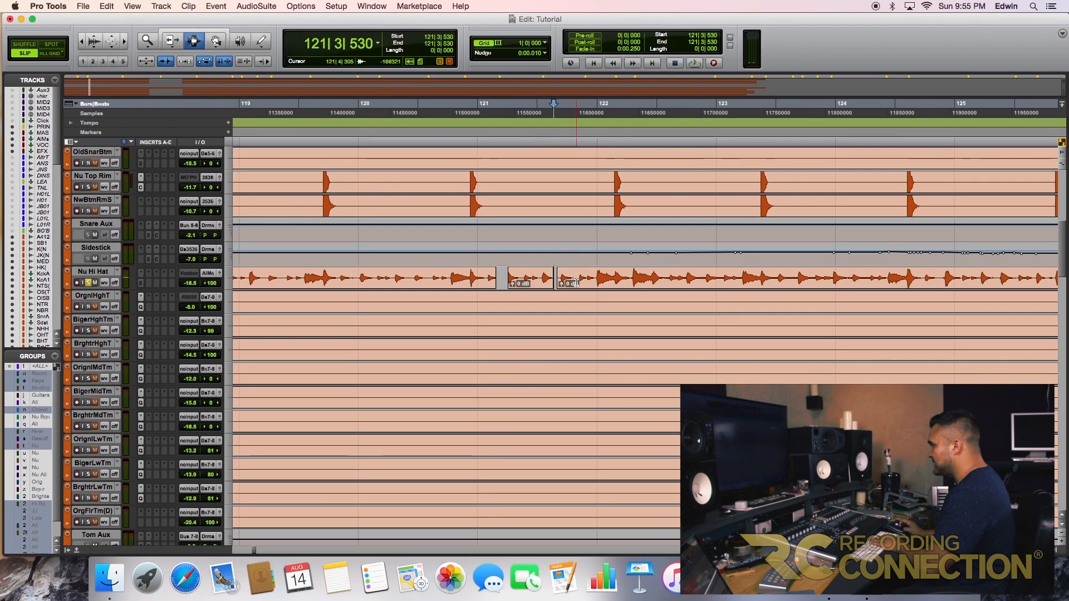
pyautogui.click(577, 279)
pyautogui.press('super+e')
pyautogui.click(667, 281)
pyautogui.press('super+e')
pyautogui.click(414, 284)
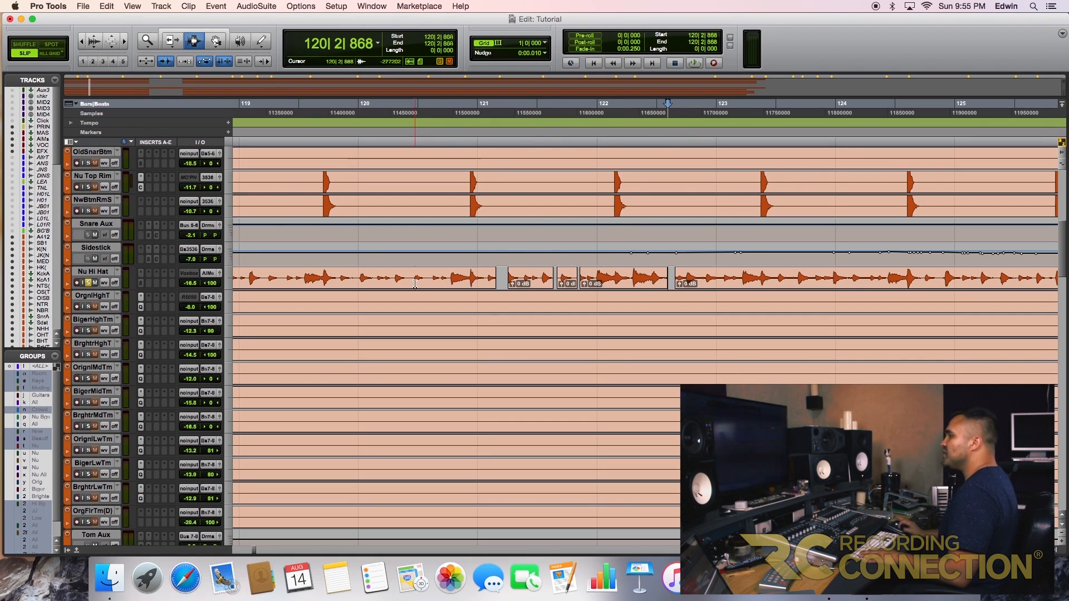
# Examine the Nu Hi Hat waveform in bar 120 up close, moving the cursor from hit to hit up to 120|4|115.
pyautogui.press('super+bracketright')
pyautogui.press('super+bracketright')
pyautogui.press('super+bracketright')
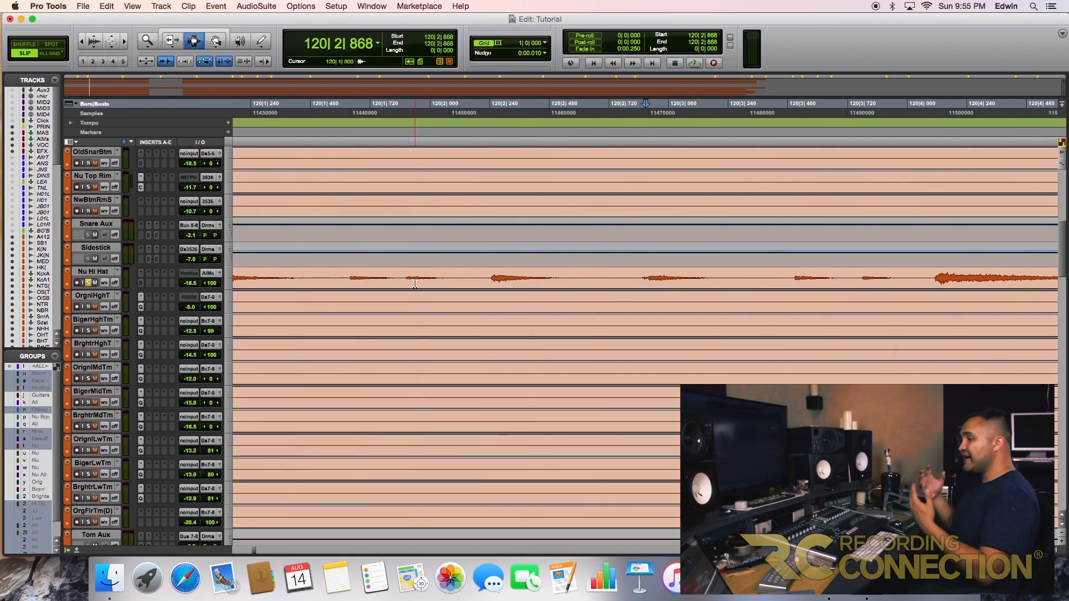
pyautogui.press('Tab')
pyautogui.press('Tab')
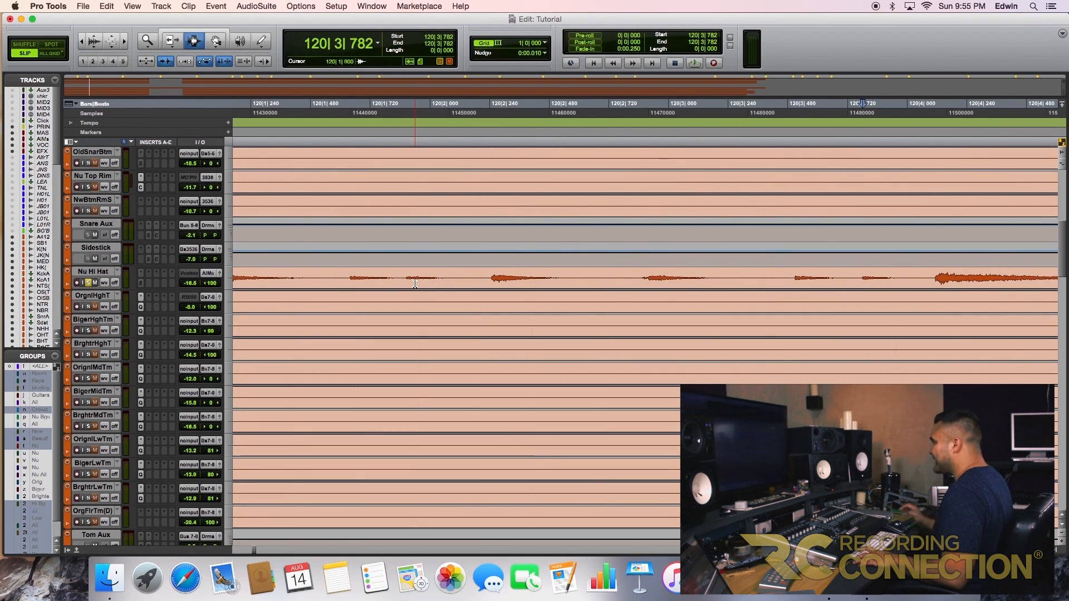
pyautogui.press('Tab')
# Extend the start of the Nu Hi Hat clip near 121|2 slightly earlier into the gap and fade it in up to 121|1|920.
pyautogui.press('super+bracketleft')
pyautogui.press('super+bracketleft')
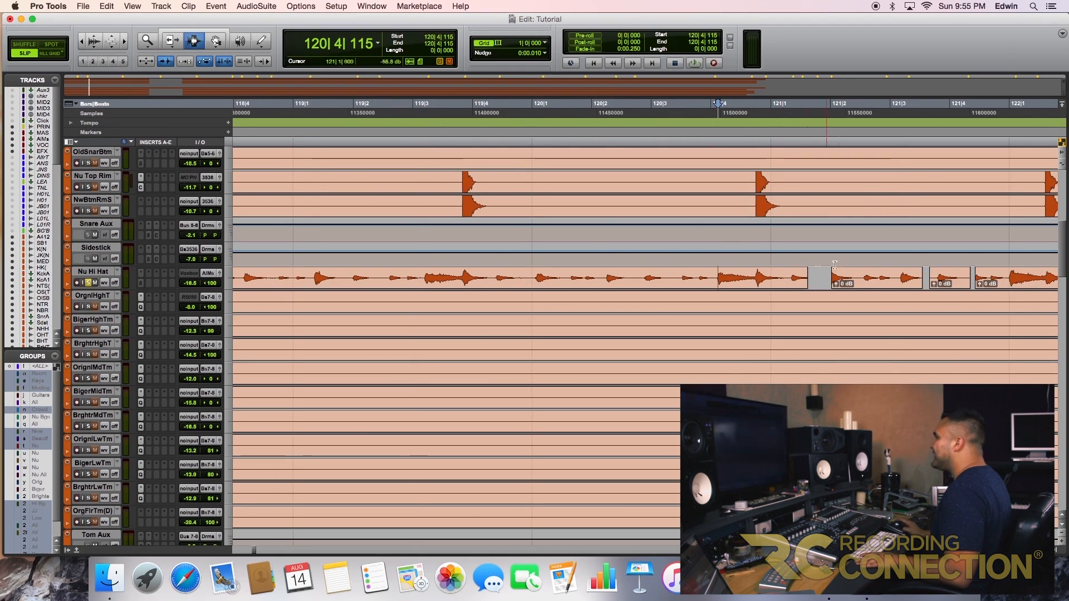
pyautogui.click(798, 279)
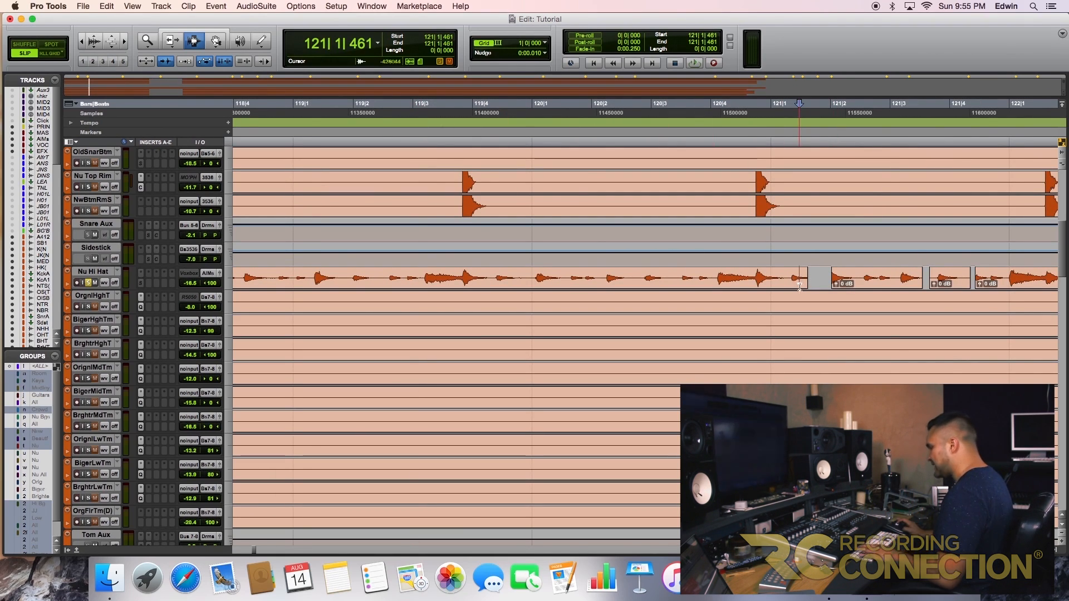
pyautogui.press('super+bracketright')
pyautogui.click(738, 277)
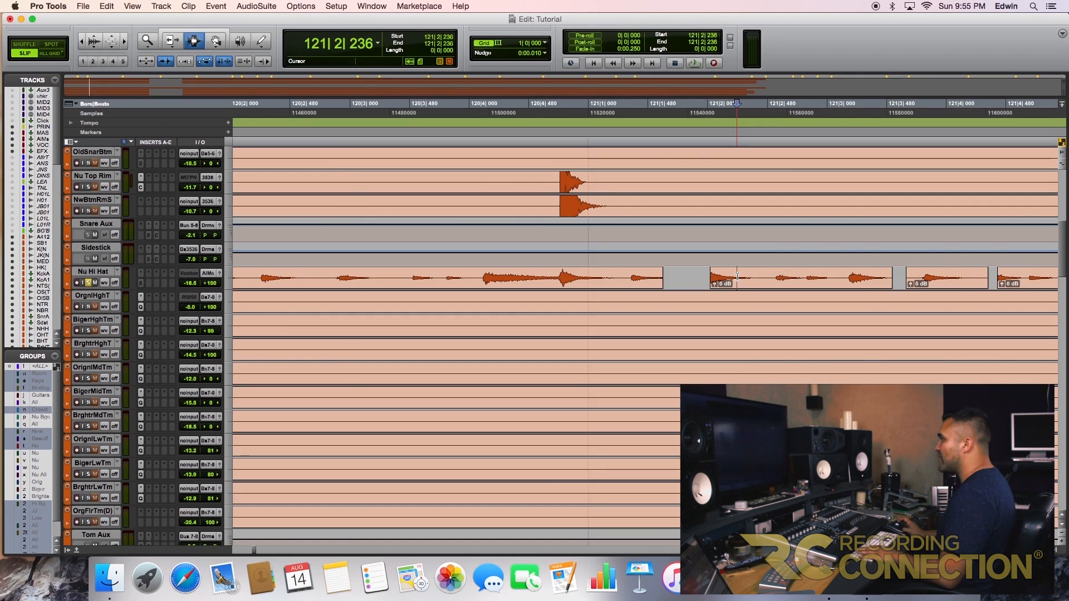
pyautogui.press('super+bracketright')
pyautogui.press('super+7')
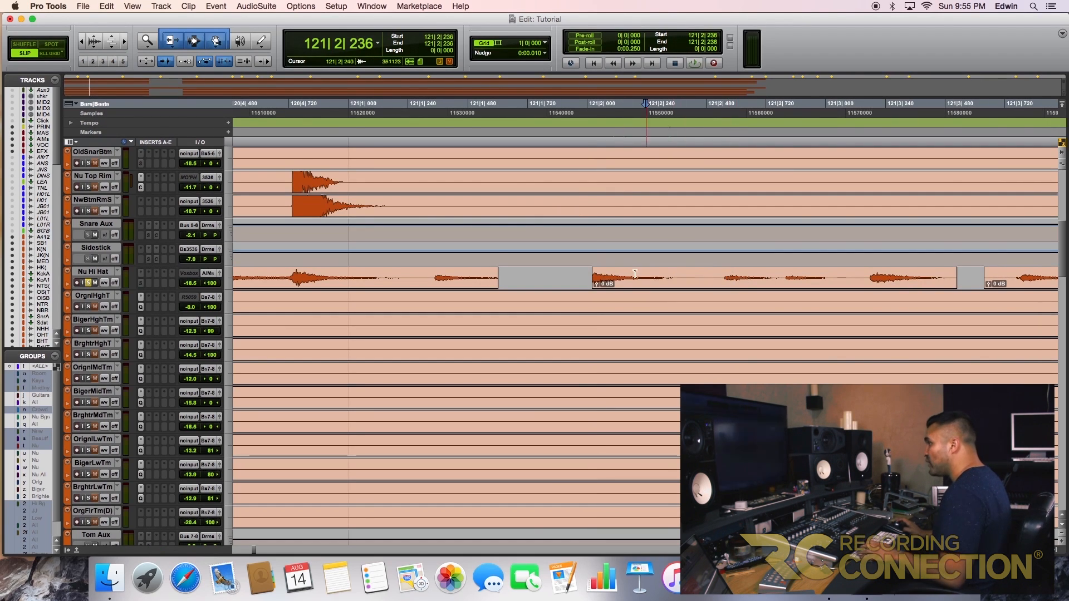
pyautogui.moveTo(594, 275); pyautogui.dragTo(563, 276)
pyautogui.press('super+3')
pyautogui.click(576, 279)
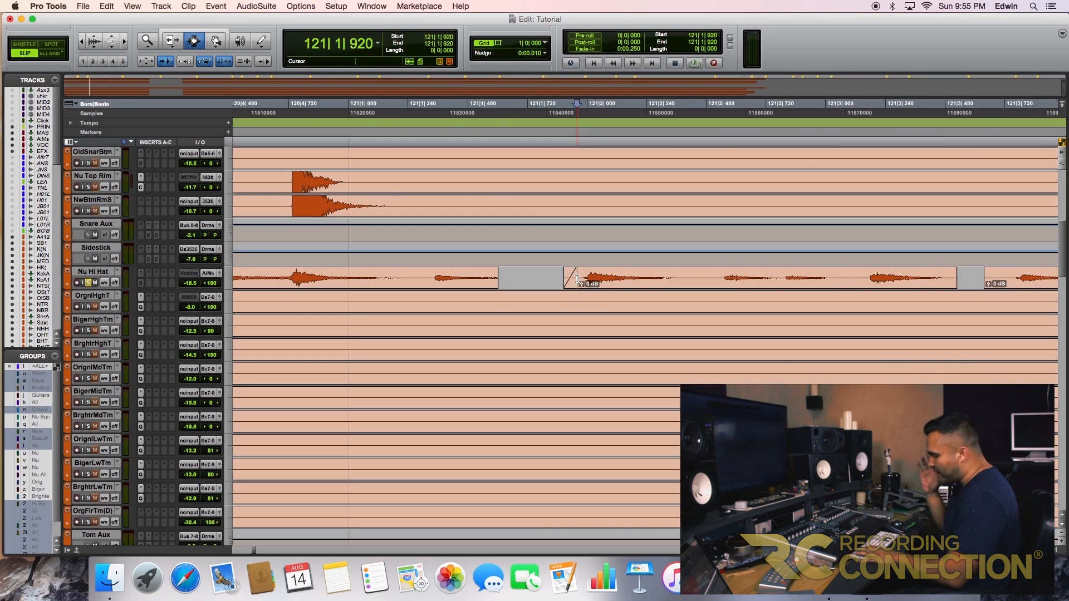
# Zoom the timeline out to review the Nu Hi Hat edits within the wider arrangement, about bars 69 to 173.
pyautogui.press('r')
pyautogui.press('r')
pyautogui.press('r')
pyautogui.press('r')
pyautogui.press('r')
pyautogui.press('r')
pyautogui.press('r')
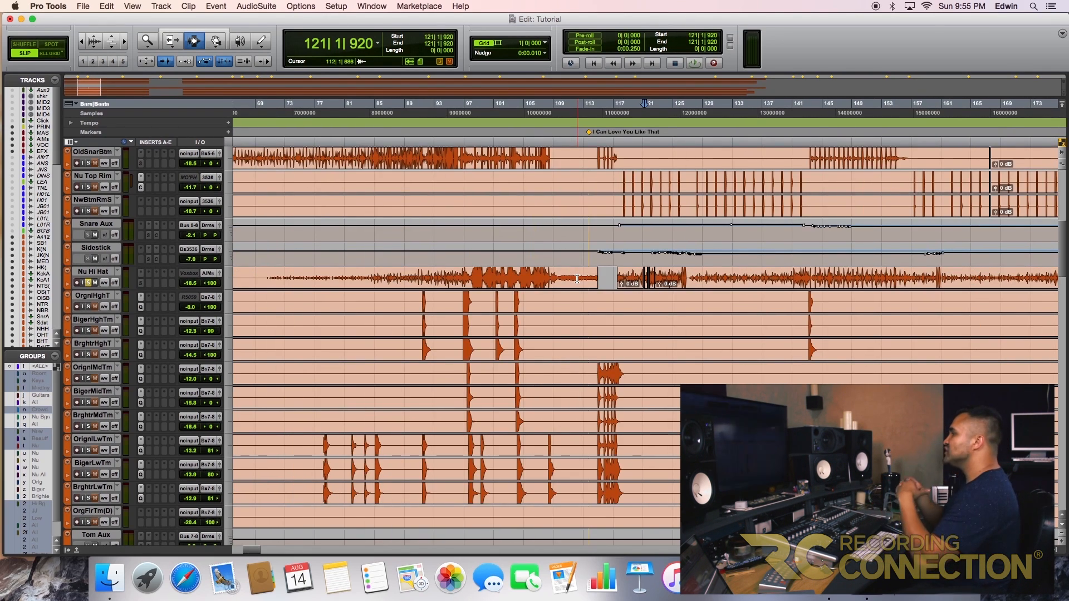